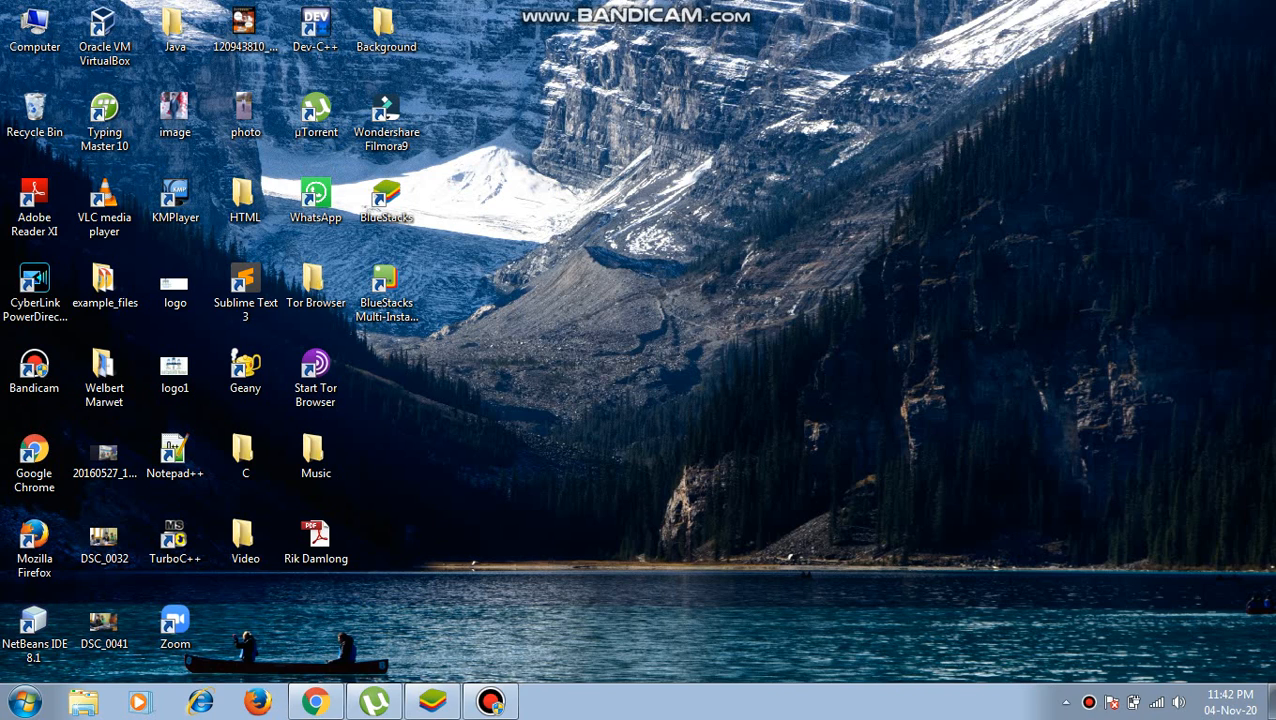
- Open a blank Notepad document
{"action": "key", "text": "super+r"}
{"action": "key", "text": "BackSpace"}
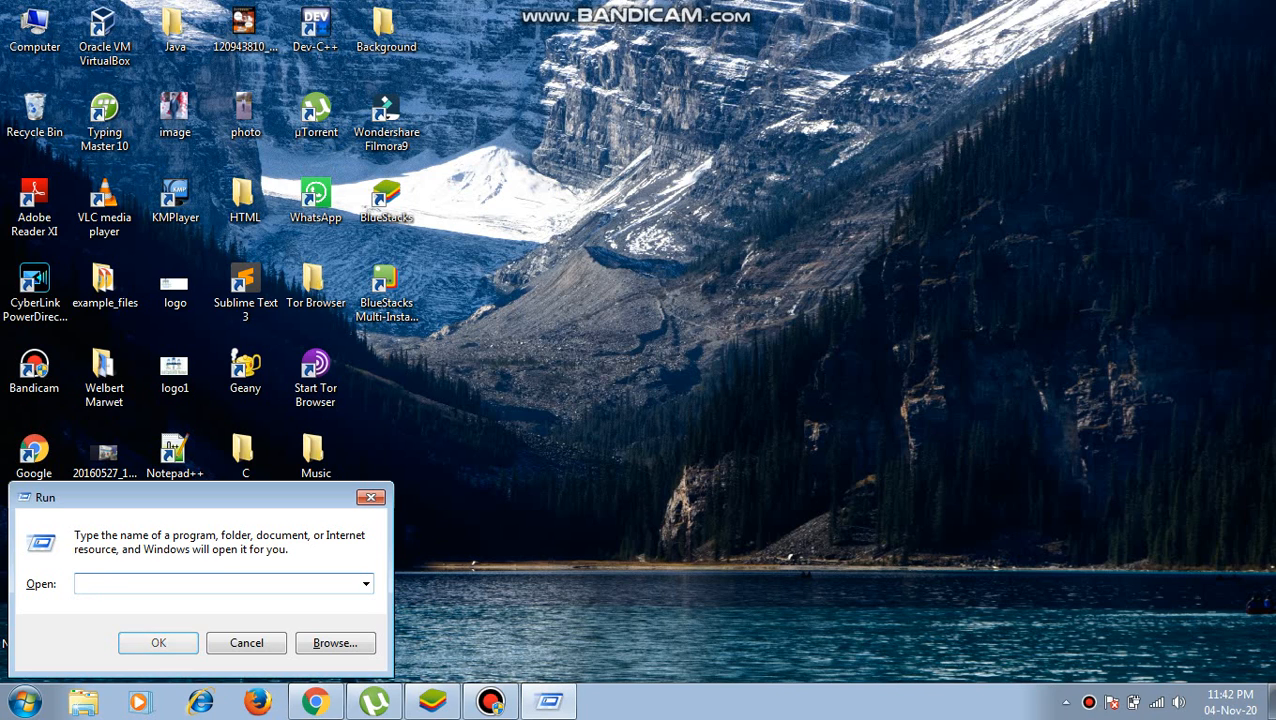
{"action": "type", "text": "note"}
{"action": "key", "text": "Down"}
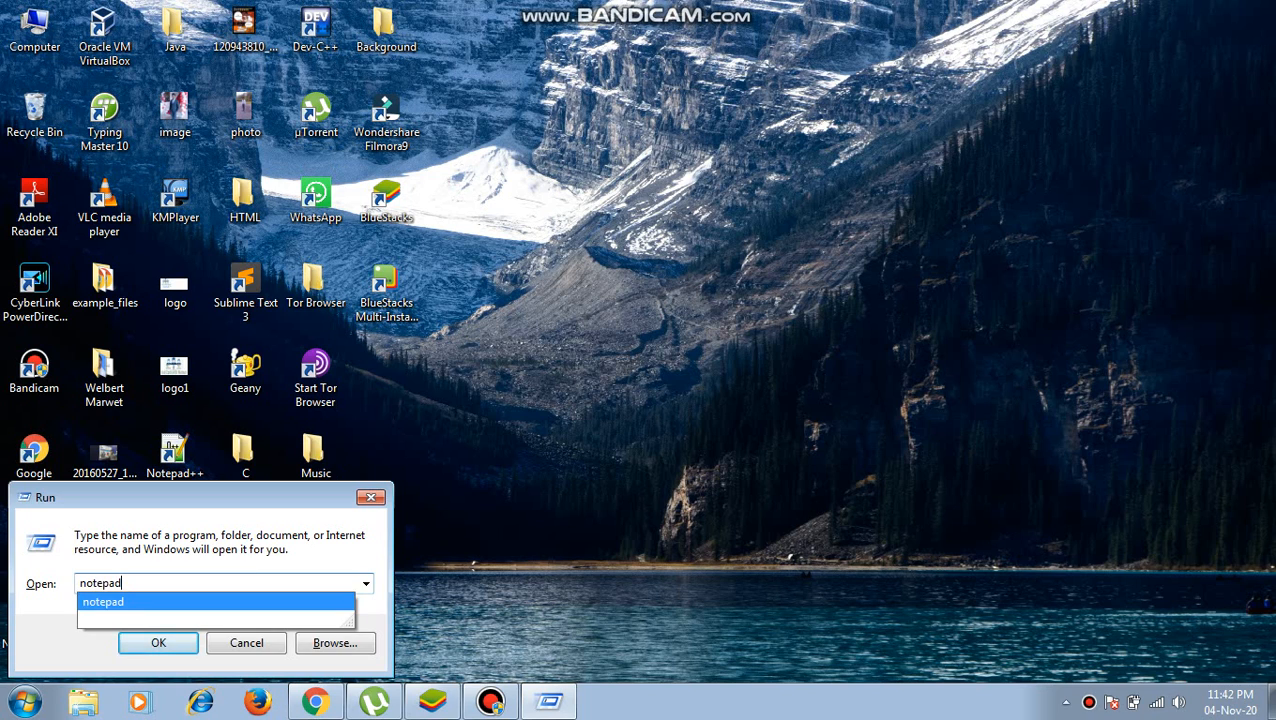
{"action": "key", "text": "Return"}
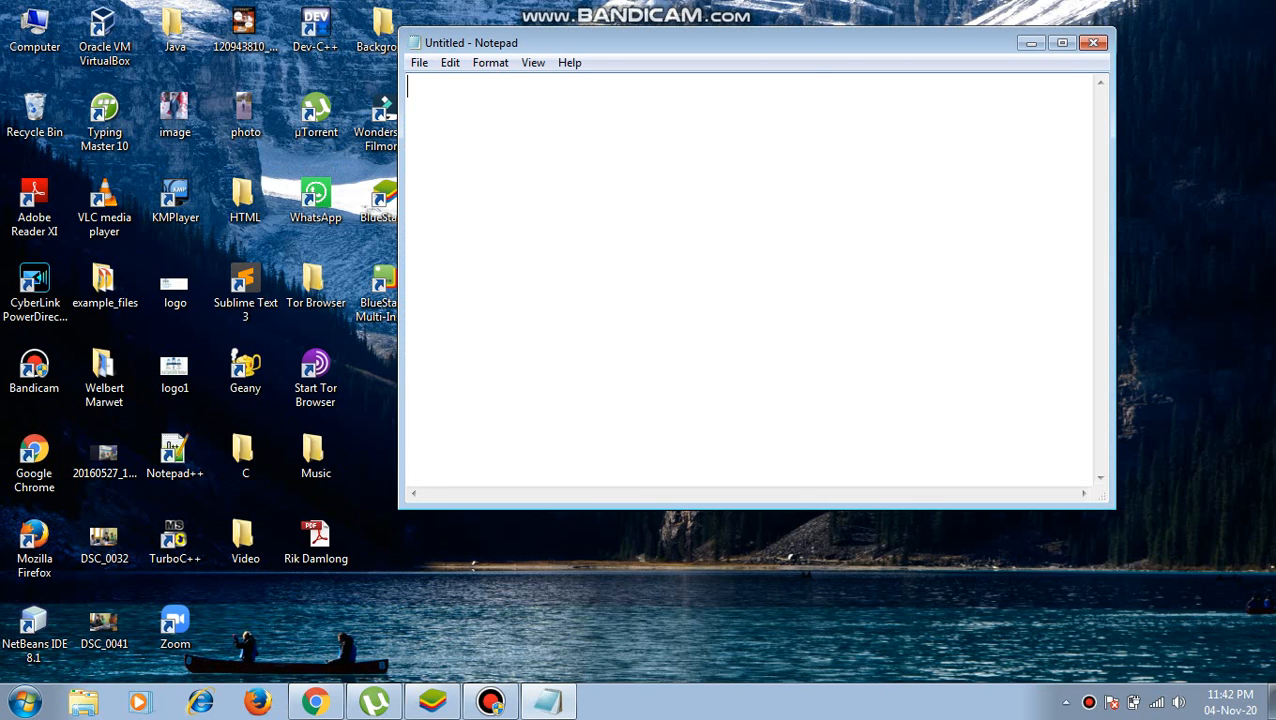
- Write "Universal USB Installer" as the first line of the blank note
{"action": "type", "text": "Unov"}
{"action": "key", "text": "BackSpace"}
{"action": "key", "text": "BackSpace"}
{"action": "type", "text": "iversal "}
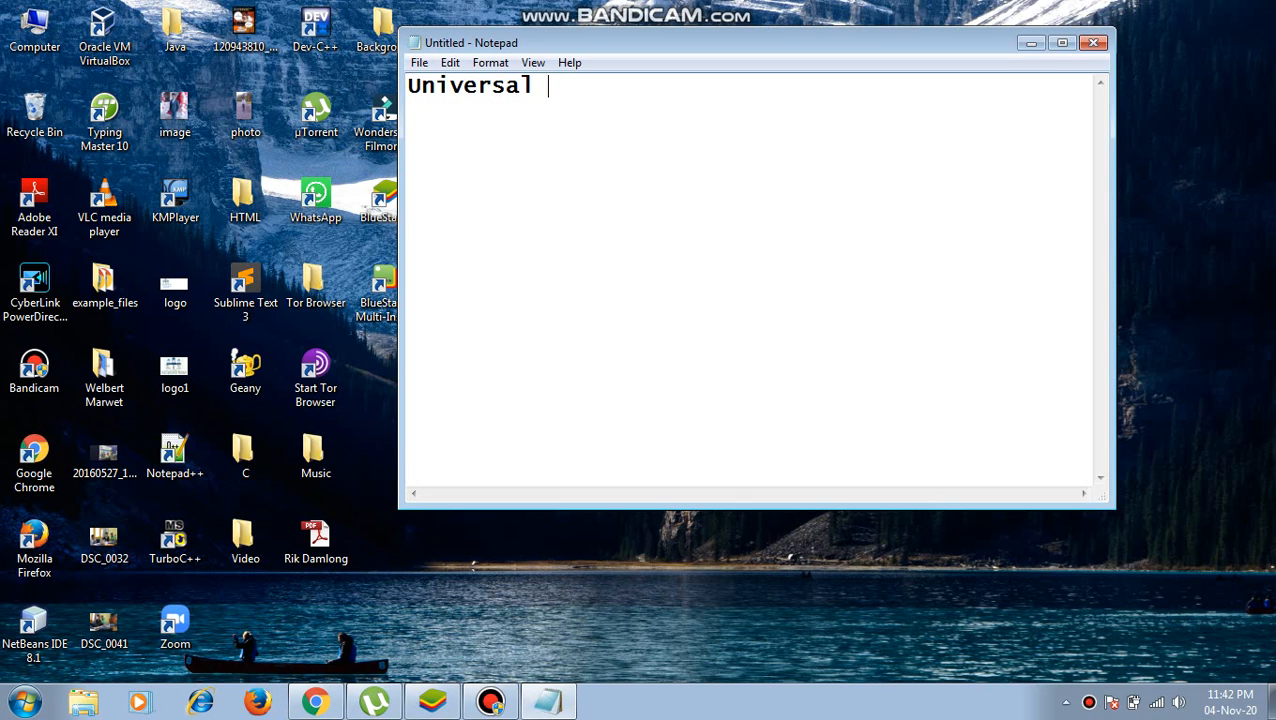
{"action": "type", "text": "USB Int"}
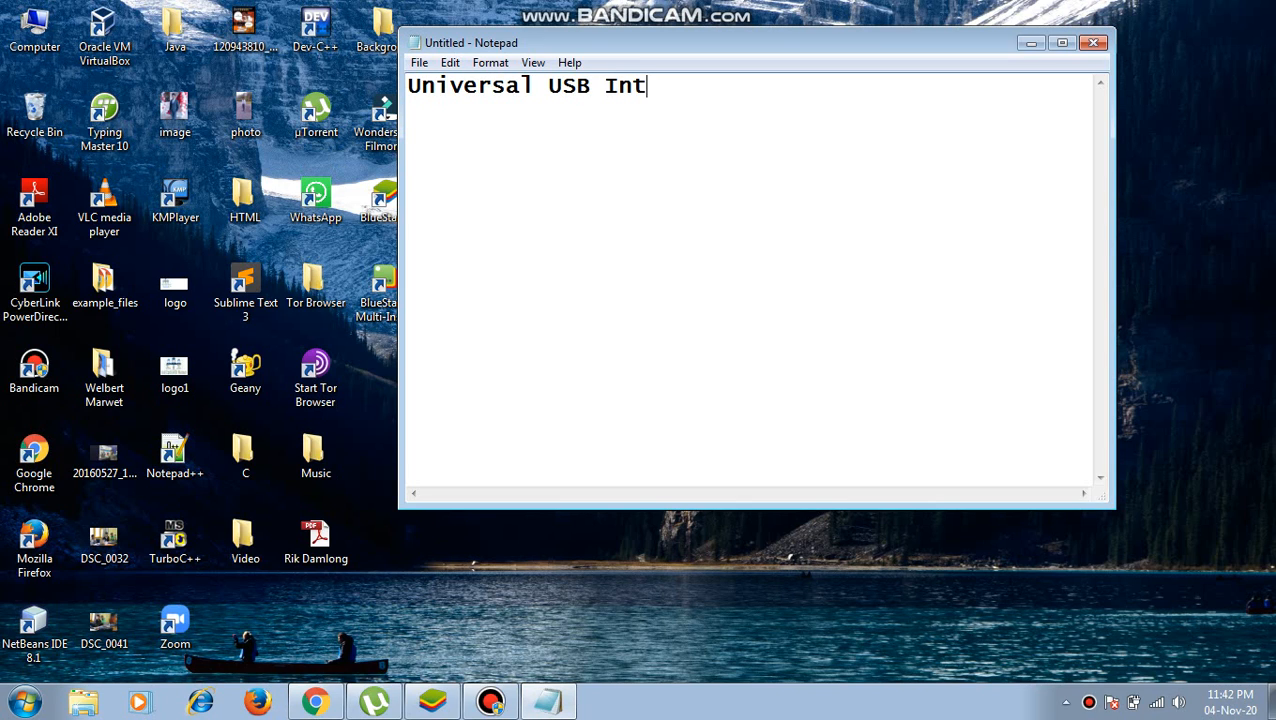
{"action": "key", "text": "BackSpace"}
{"action": "type", "text": "staller"}
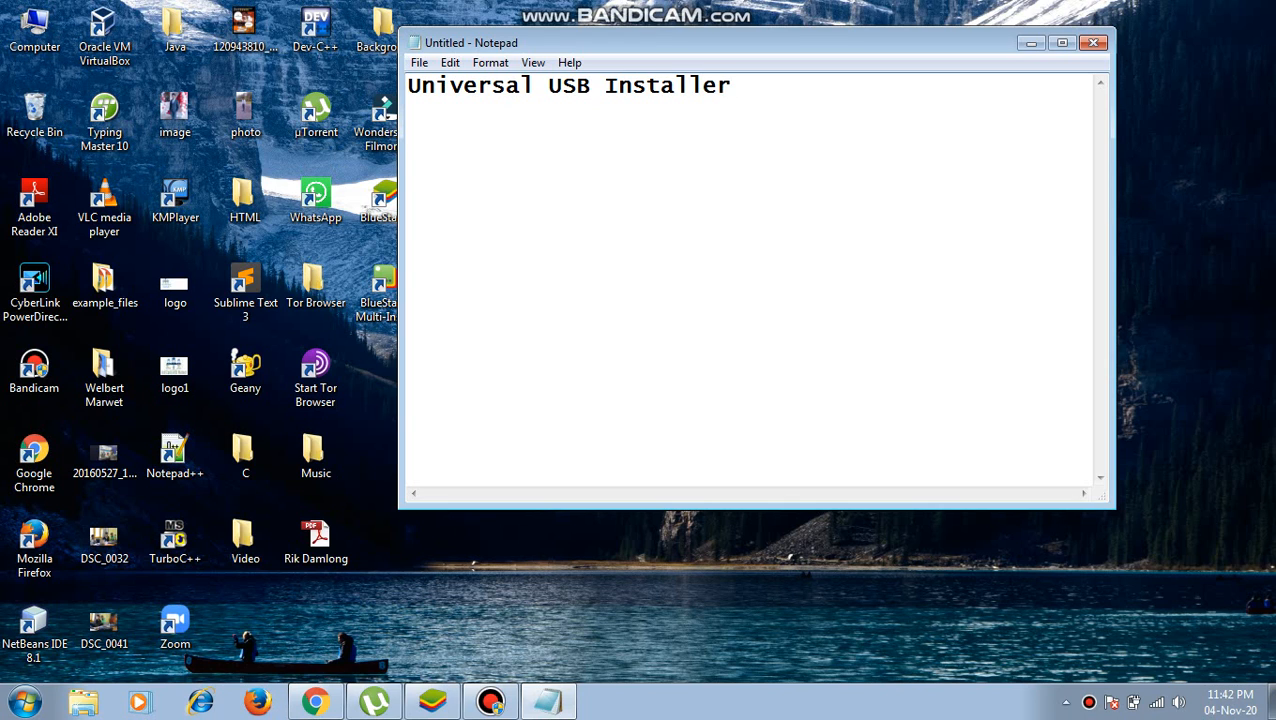
{"action": "left_click", "coordinate": [315, 701]}
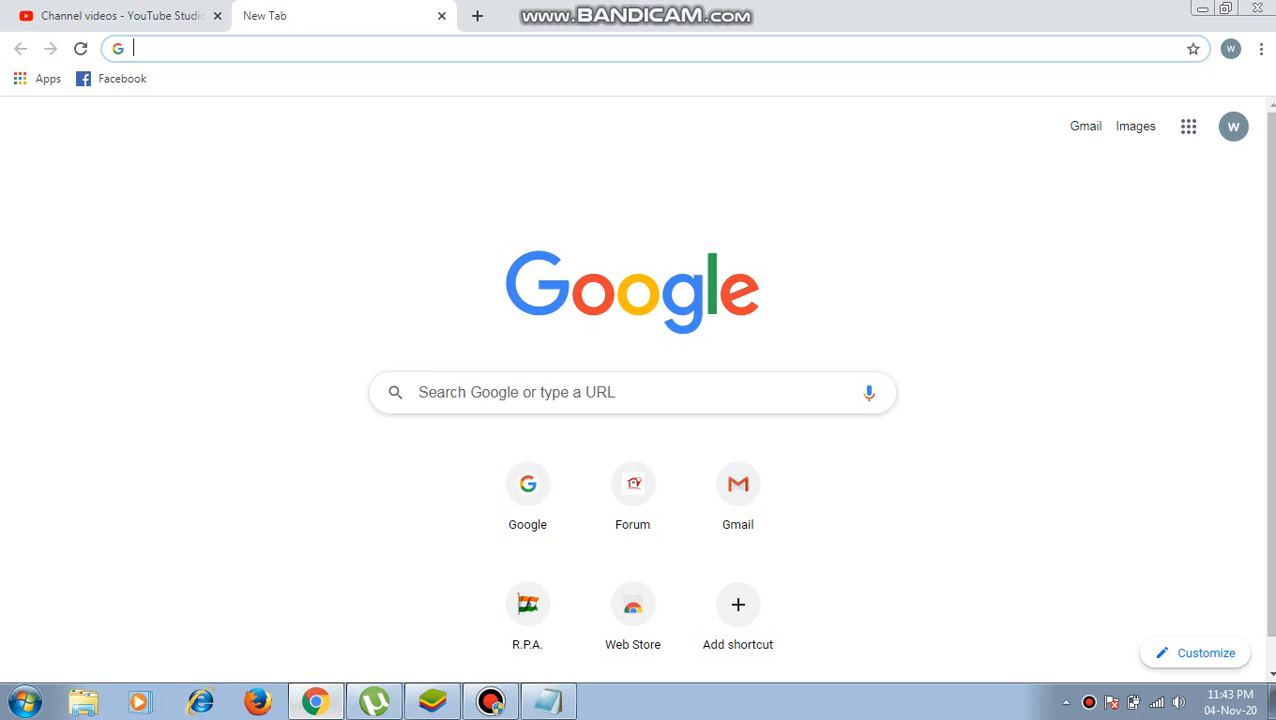
{"action": "type", "text": "www.google.com"}
{"action": "key", "text": "Return"}
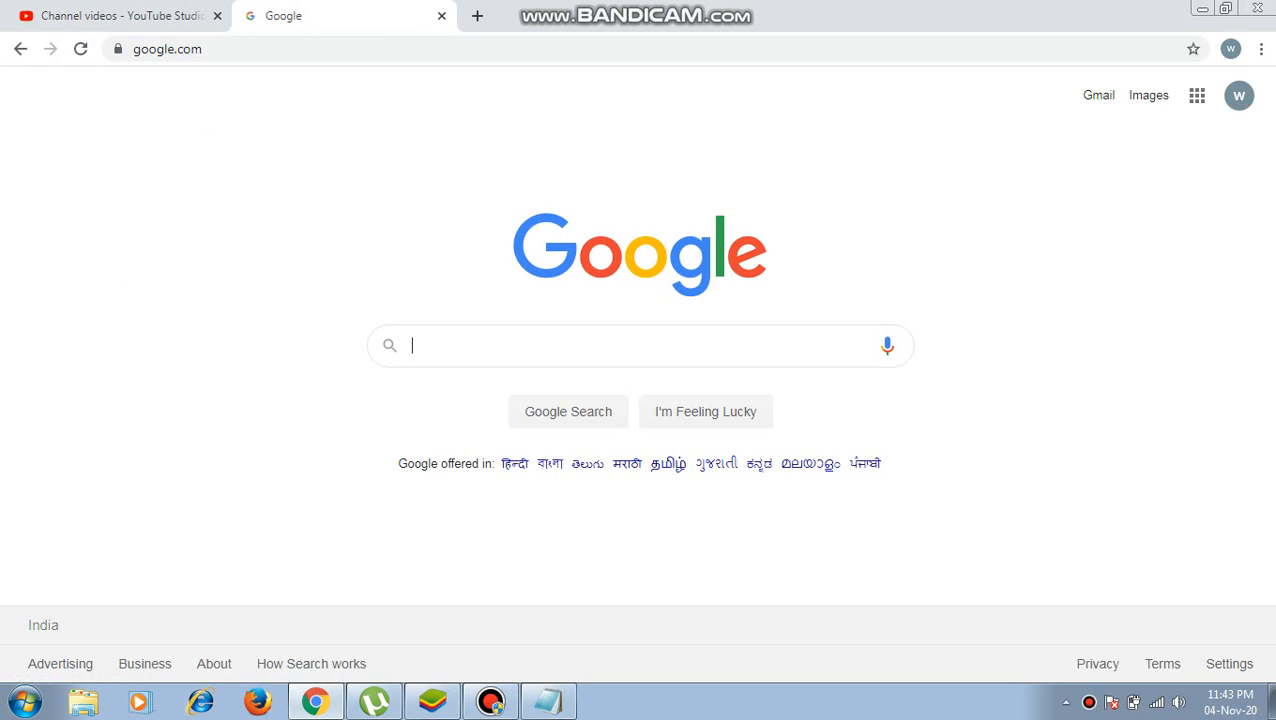
{"action": "type", "text": "univer"}
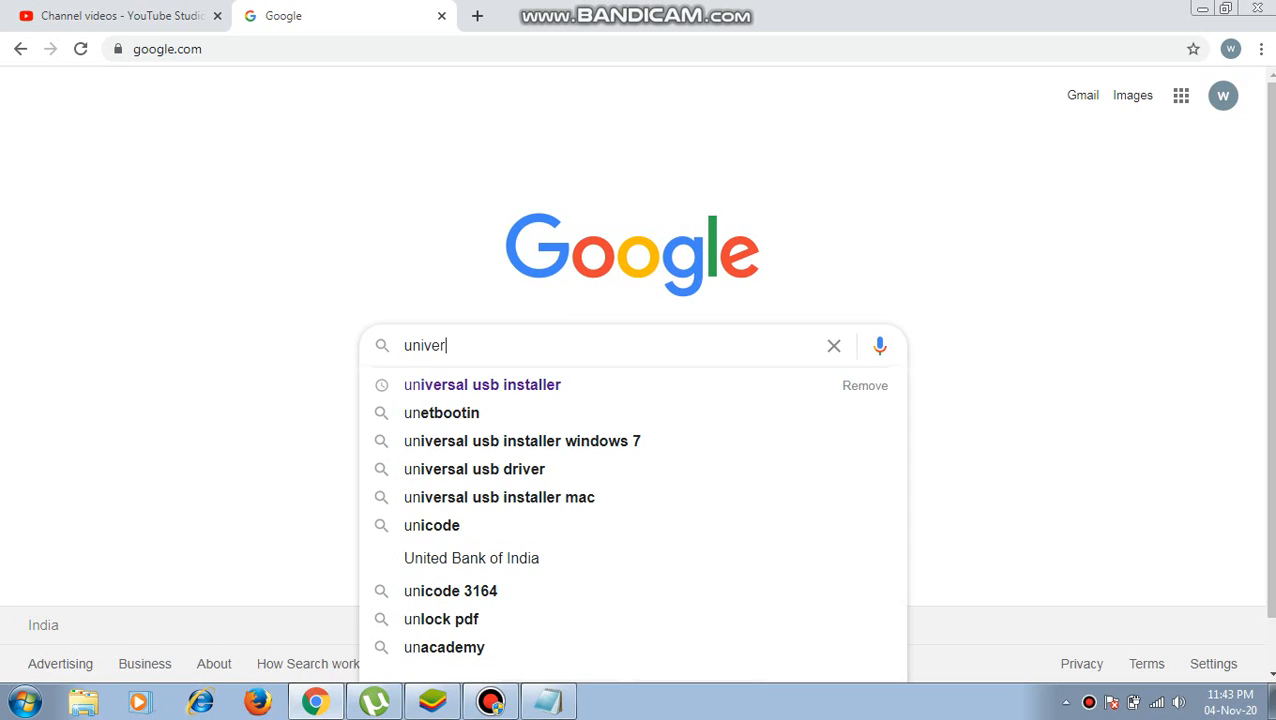
{"action": "key", "text": "Down"}
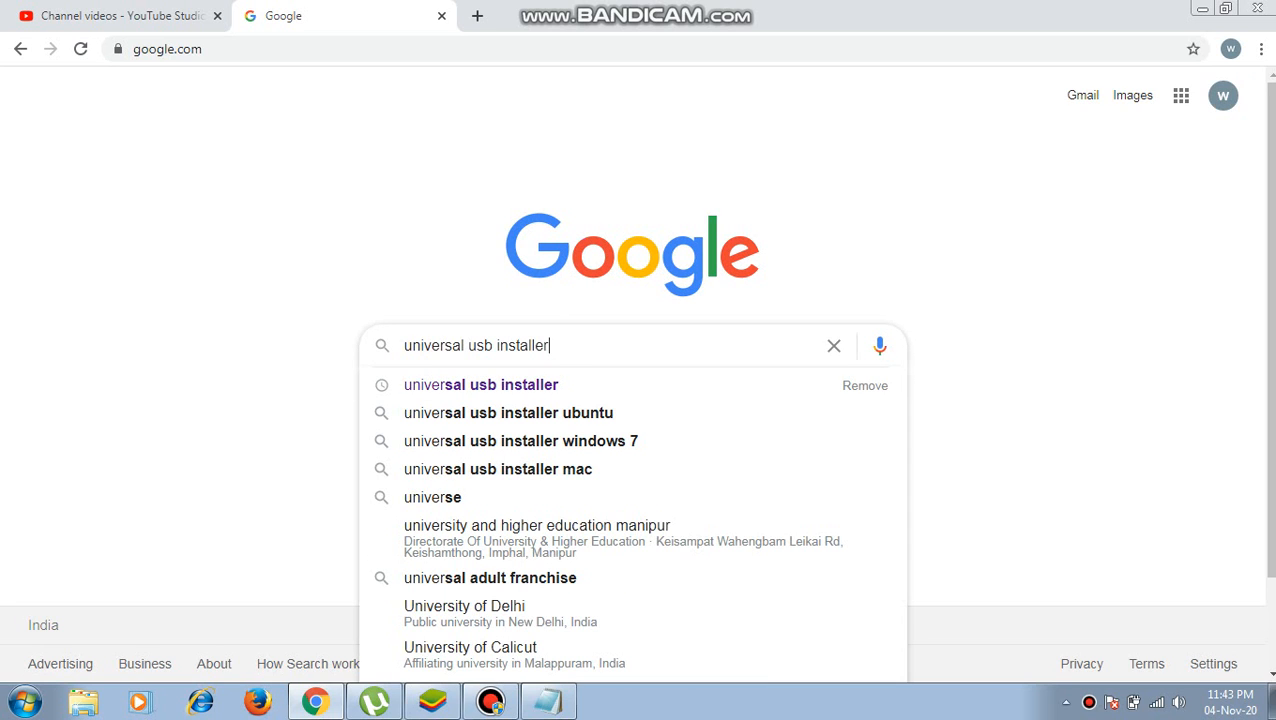
{"action": "key", "text": "Return"}
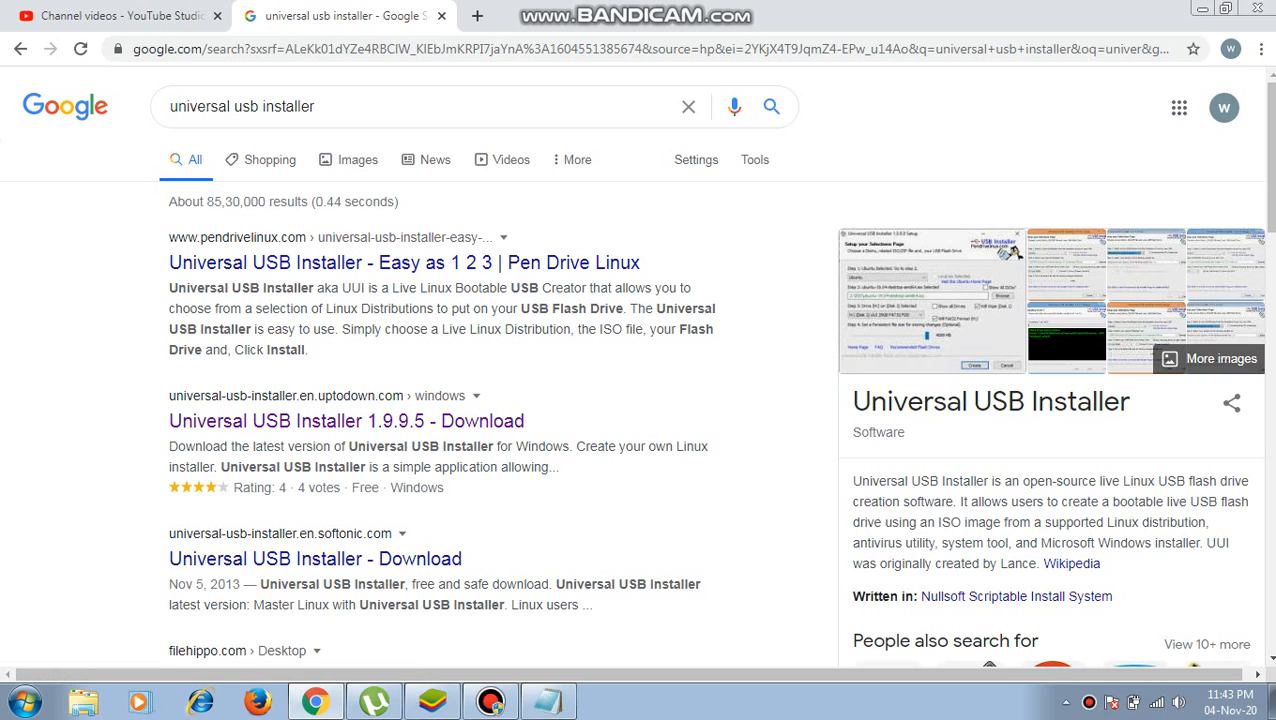
- Open the Uptodown download page for Universal USB Installer 1.9.9.5 and look through its screenshots and description
{"action": "left_click", "coordinate": [346, 421]}
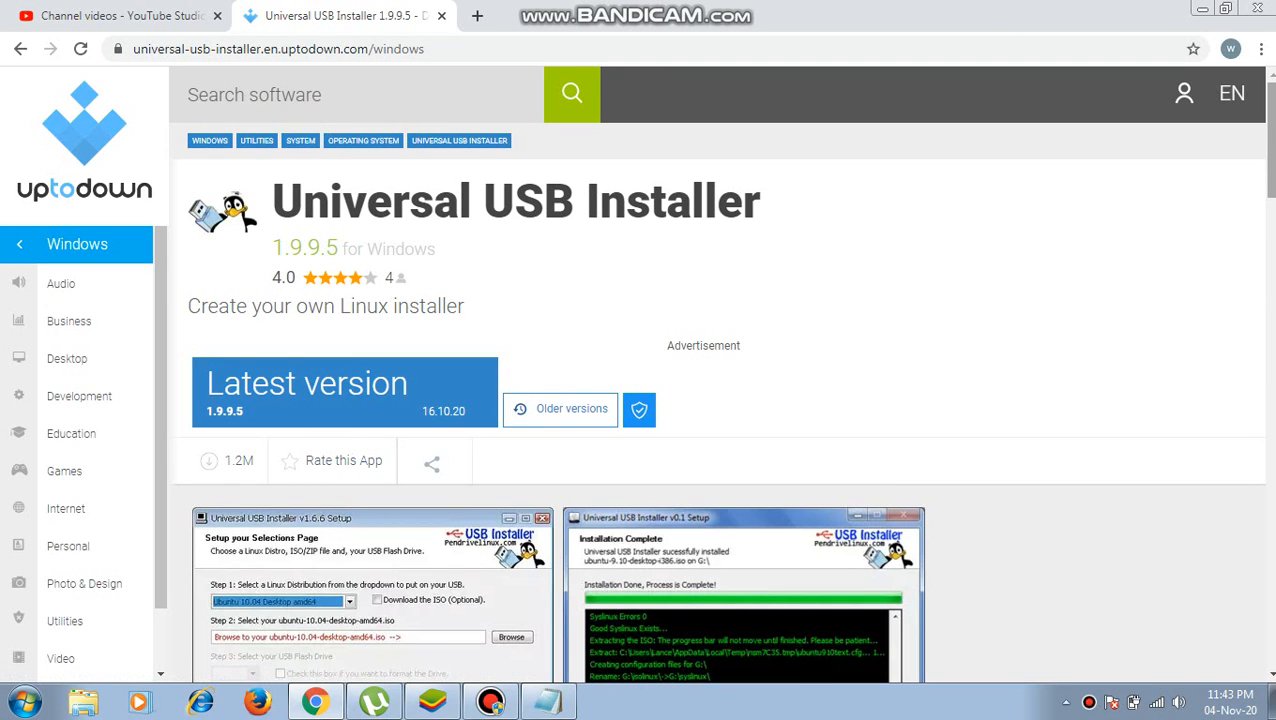
{"action": "scroll", "coordinate": [720, 400], "scroll_direction": "down", "scroll_amount": 3}
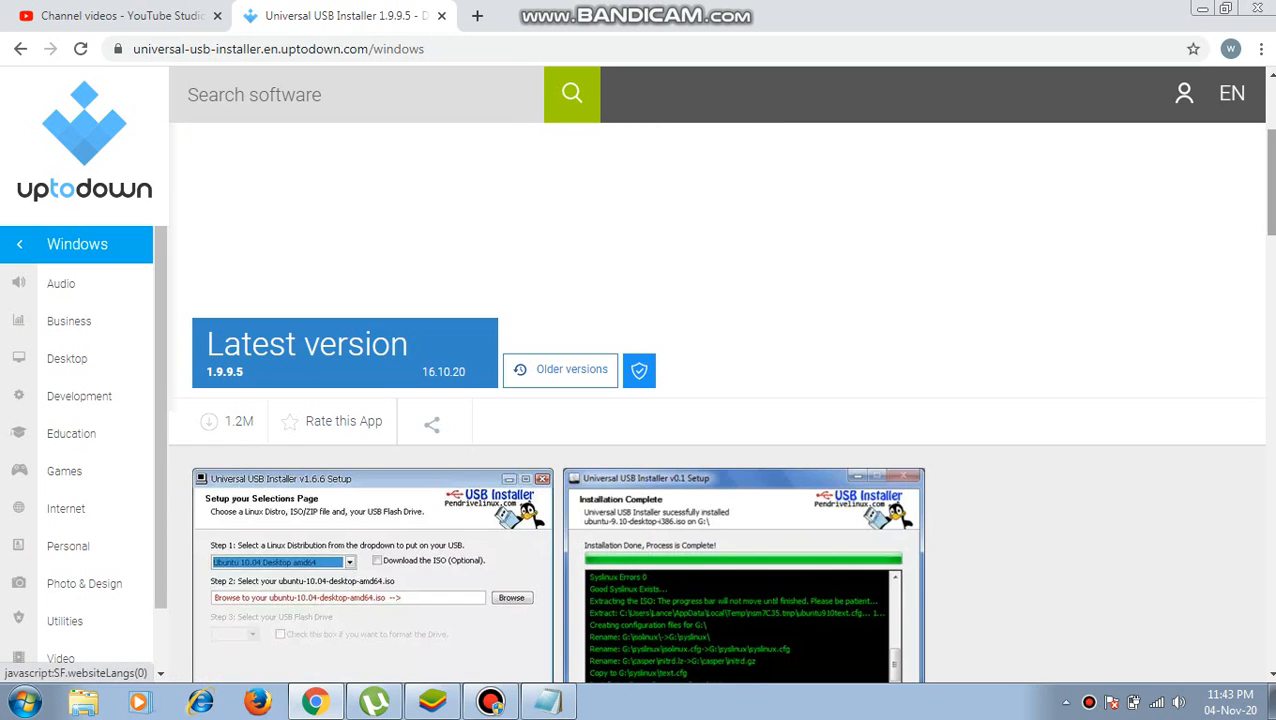
{"action": "left_click_drag", "start_coordinate": [1272, 201], "coordinate": [1272, 232]}
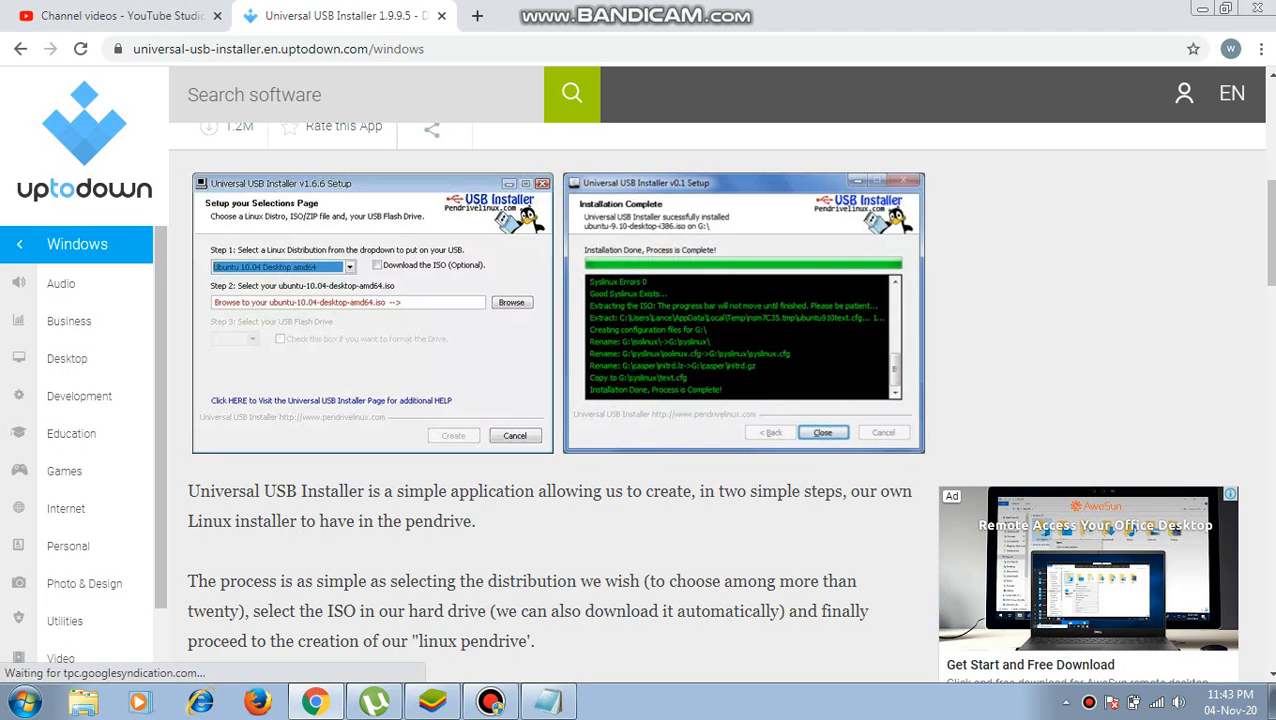
- Return to the Notepad note and add the line "ISO file Windows 7,8,10." below a blank line
{"action": "left_click", "coordinate": [547, 702]}
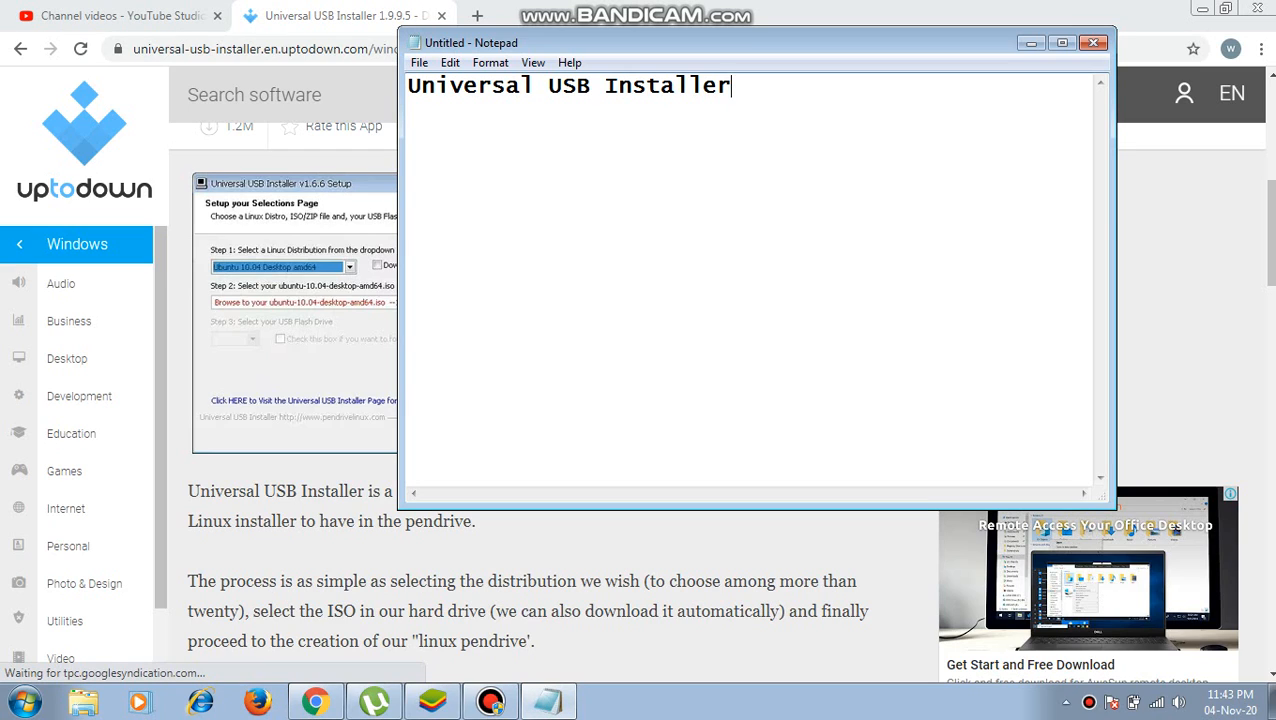
{"action": "key", "text": "Return"}
{"action": "key", "text": "Return"}
{"action": "type", "text": "Is"}
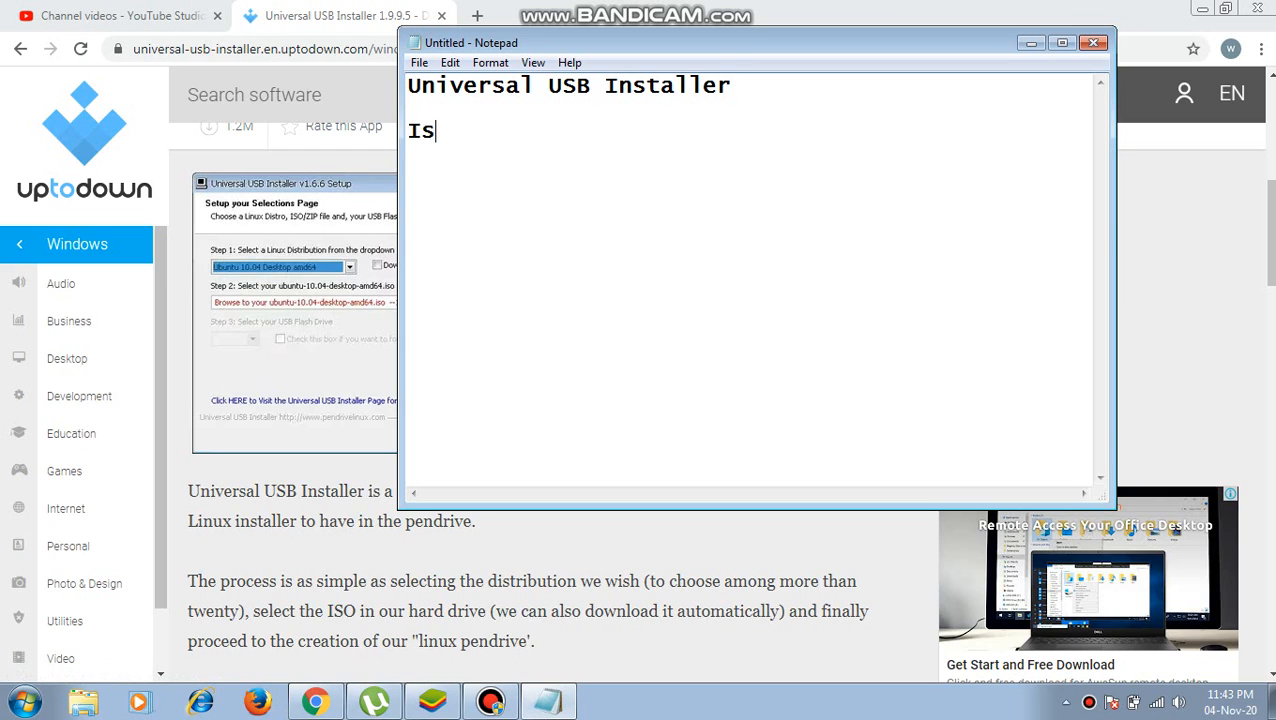
{"action": "key", "text": "BackSpace"}
{"action": "type", "text": "SP"}
{"action": "key", "text": "BackSpace"}
{"action": "type", "text": "O file of"}
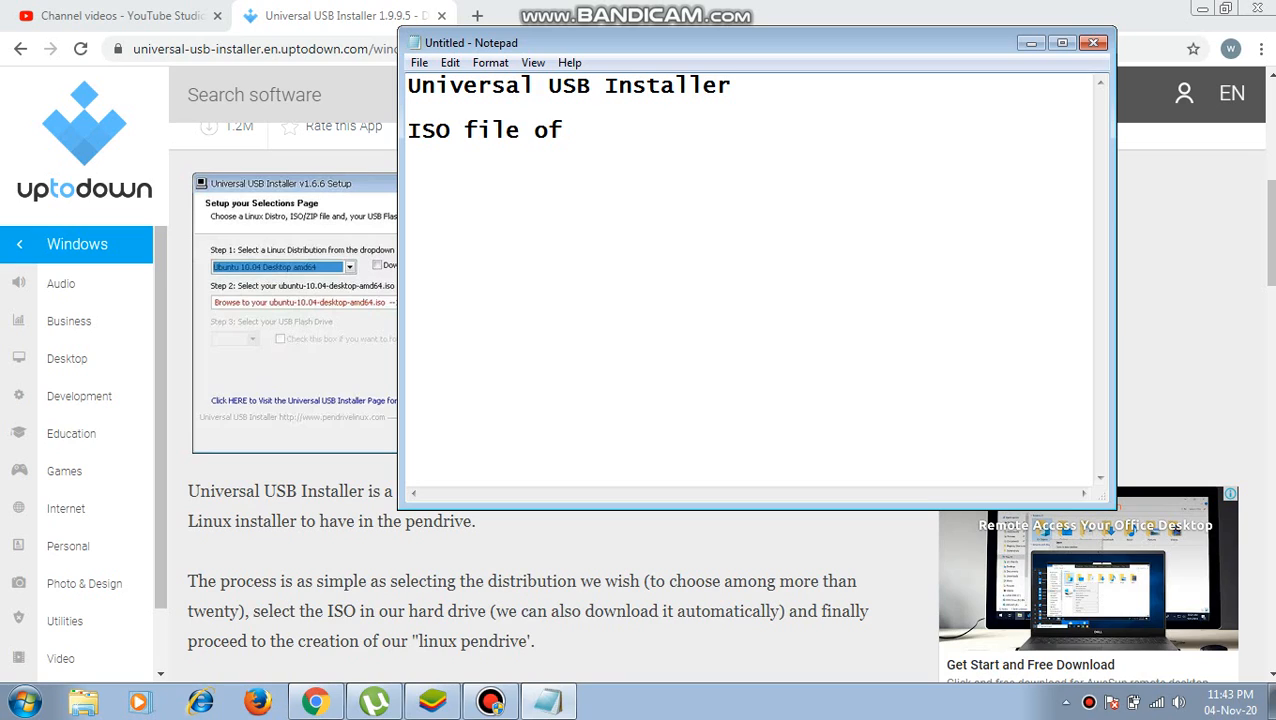
{"action": "key", "text": "BackSpace"}
{"action": "key", "text": "BackSpace"}
{"action": "type", "text": "Windows"}
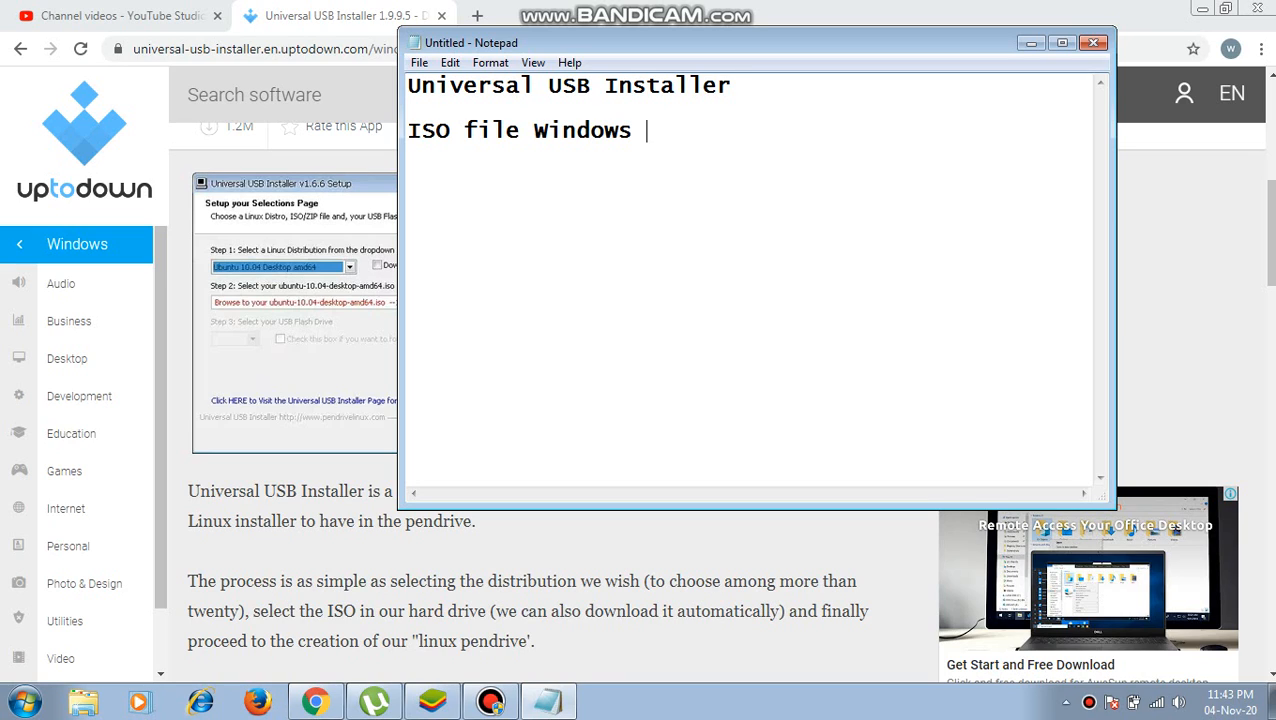
{"action": "type", "text": " 7,8,19"}
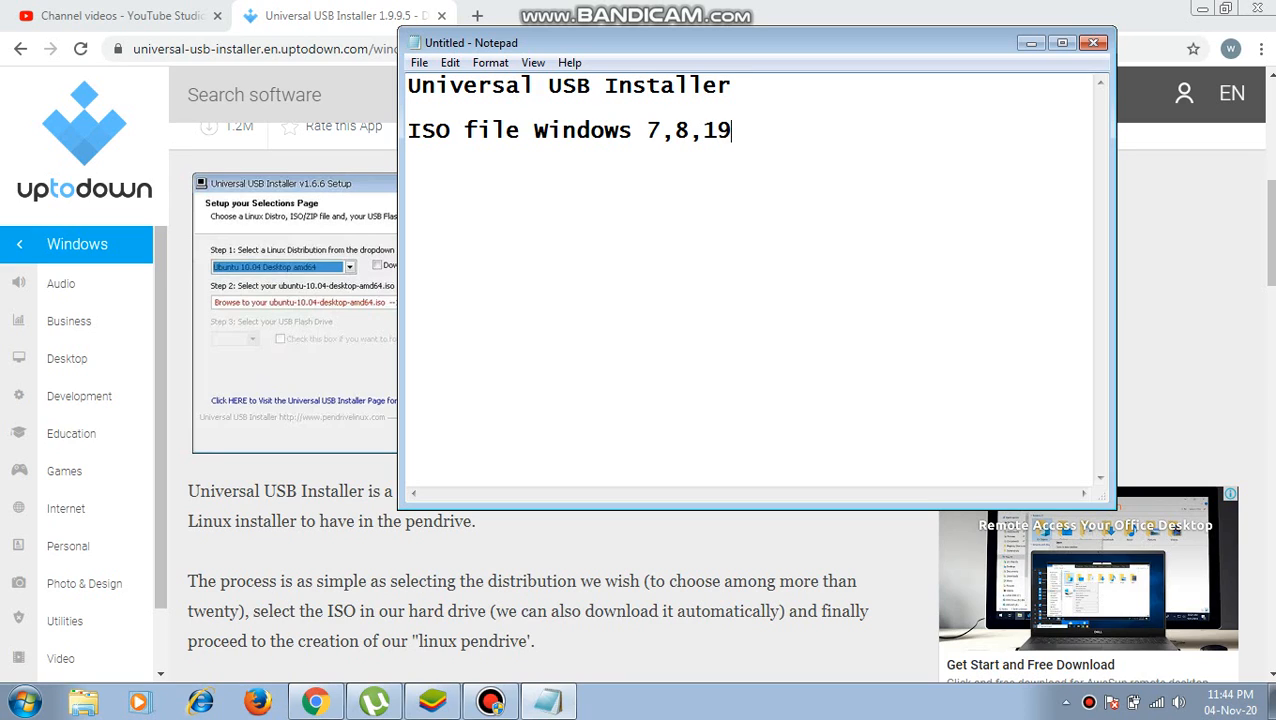
{"action": "key", "text": "BackSpace"}
{"action": "type", "text": "0."}
- Put the note away, show the computer's drives in Windows Explorer and select the removable drive UUI (J:)
{"action": "left_click", "coordinate": [1031, 43]}
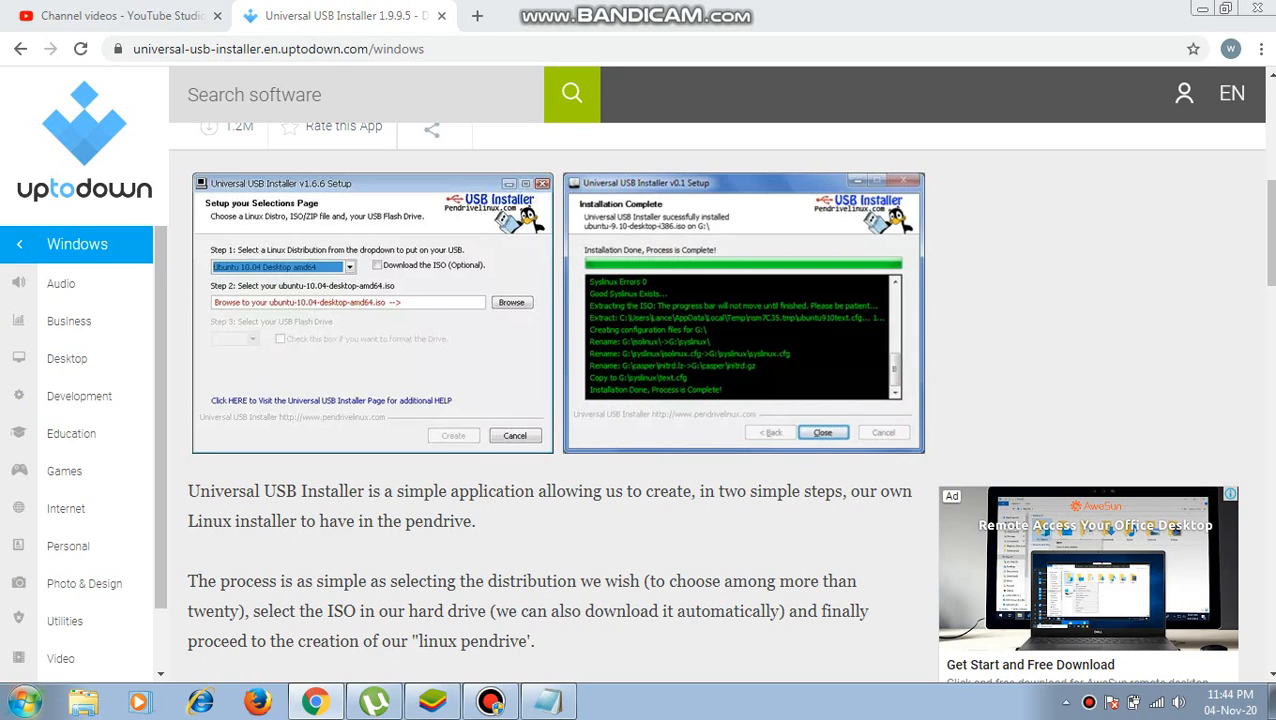
{"action": "key", "text": "super+e"}
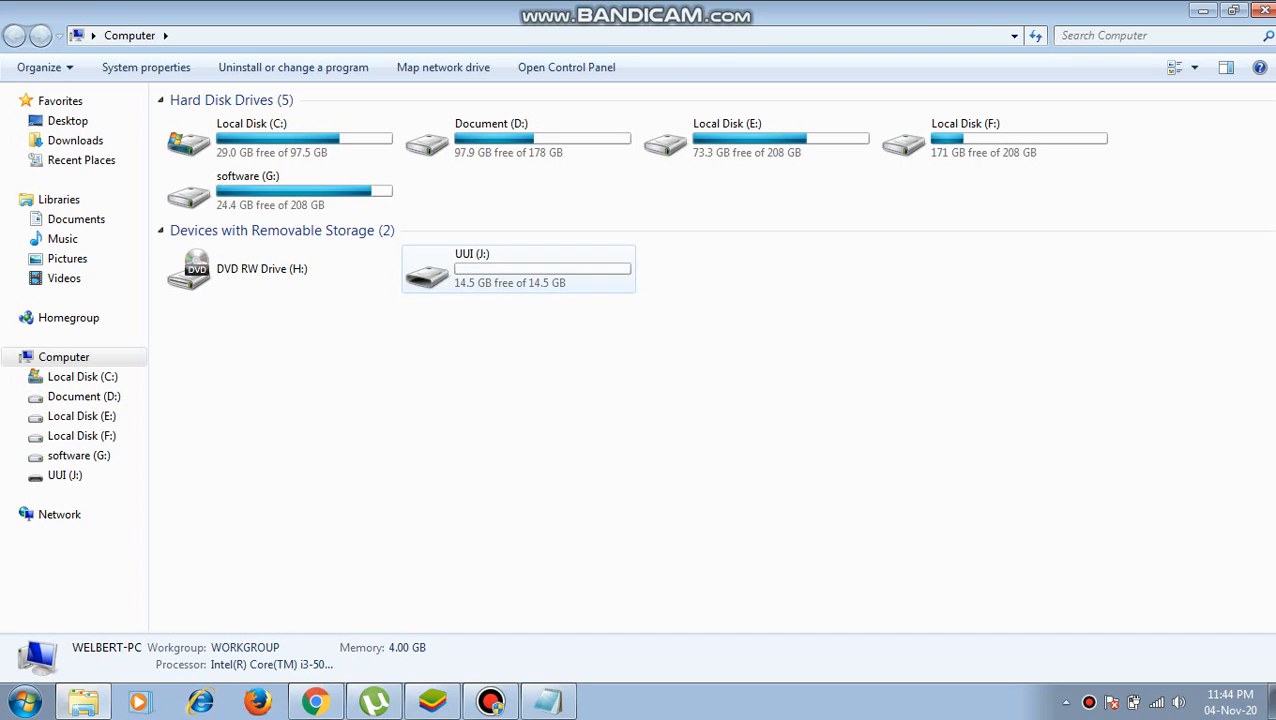
{"action": "left_click", "coordinate": [518, 268]}
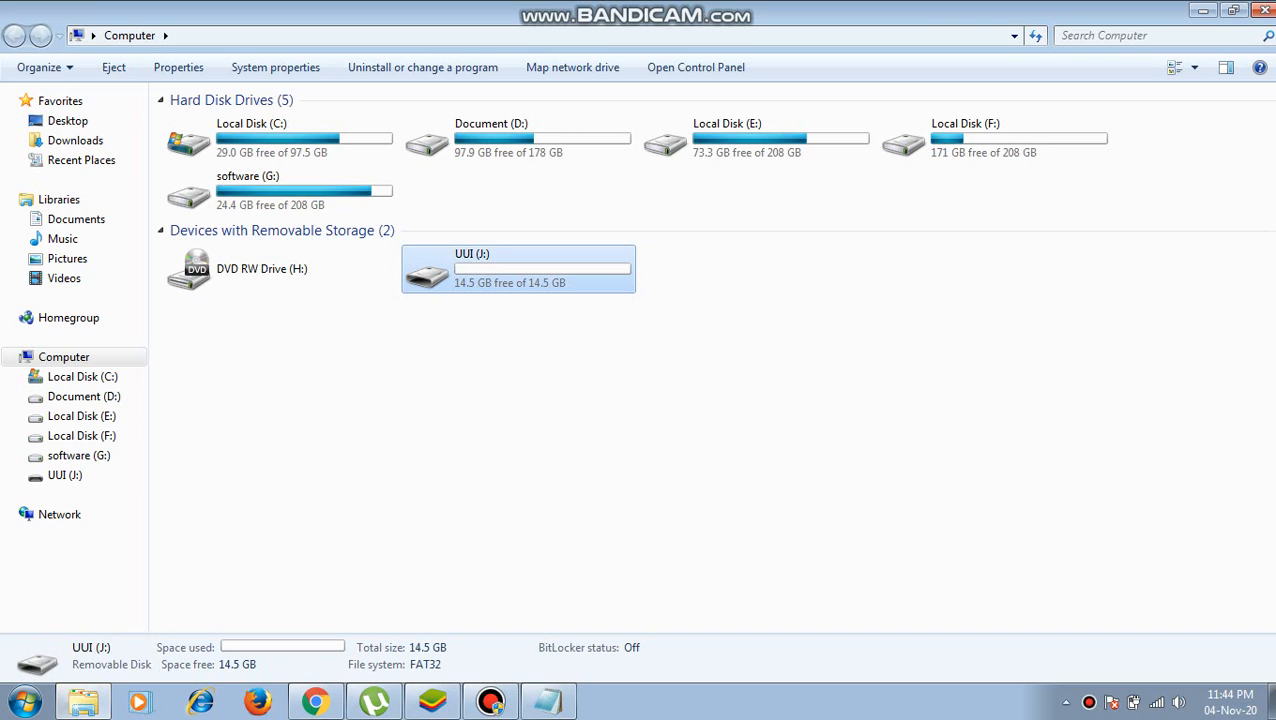
- Add the line "Mininum Pendrive of 4 GB" to the Notepad note and minimize the note
{"action": "left_click", "coordinate": [547, 701]}
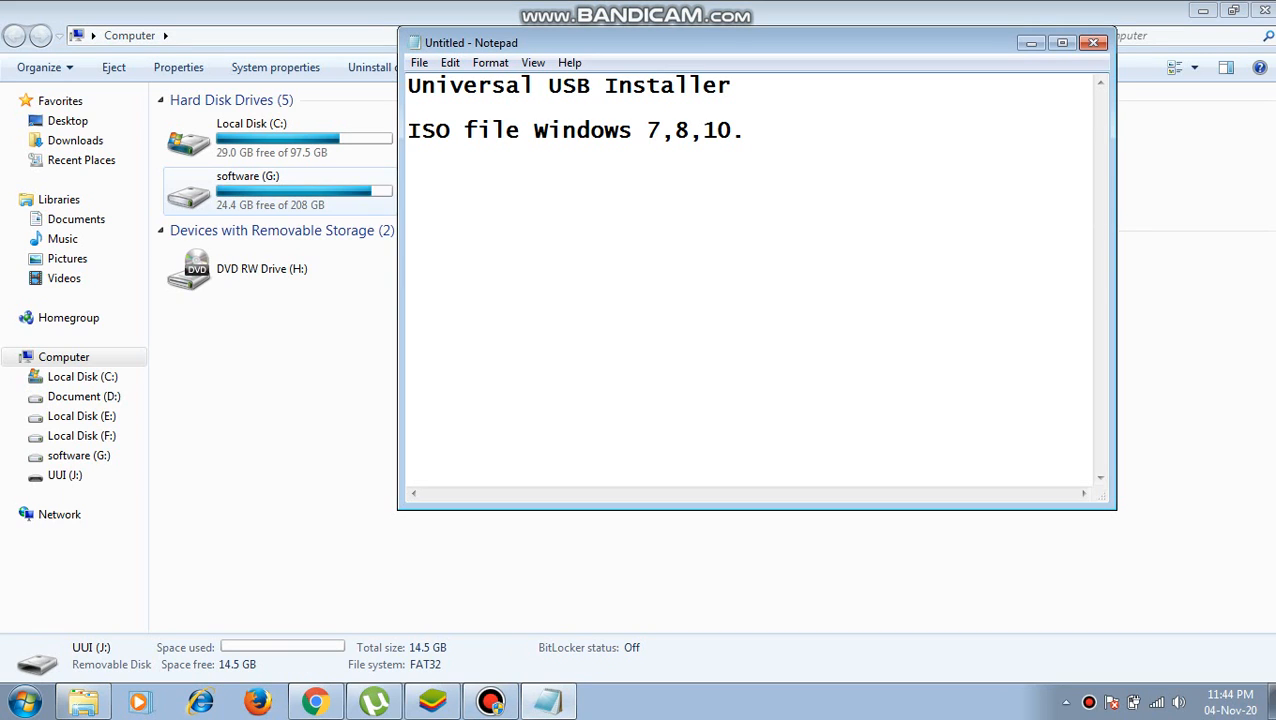
{"action": "key", "text": "Return"}
{"action": "type", "text": "mini"}
{"action": "key", "text": "BackSpace"}
{"action": "key", "text": "BackSpace"}
{"action": "key", "text": "BackSpace"}
{"action": "key", "text": "BackSpace"}
{"action": "type", "text": "Mininum "}
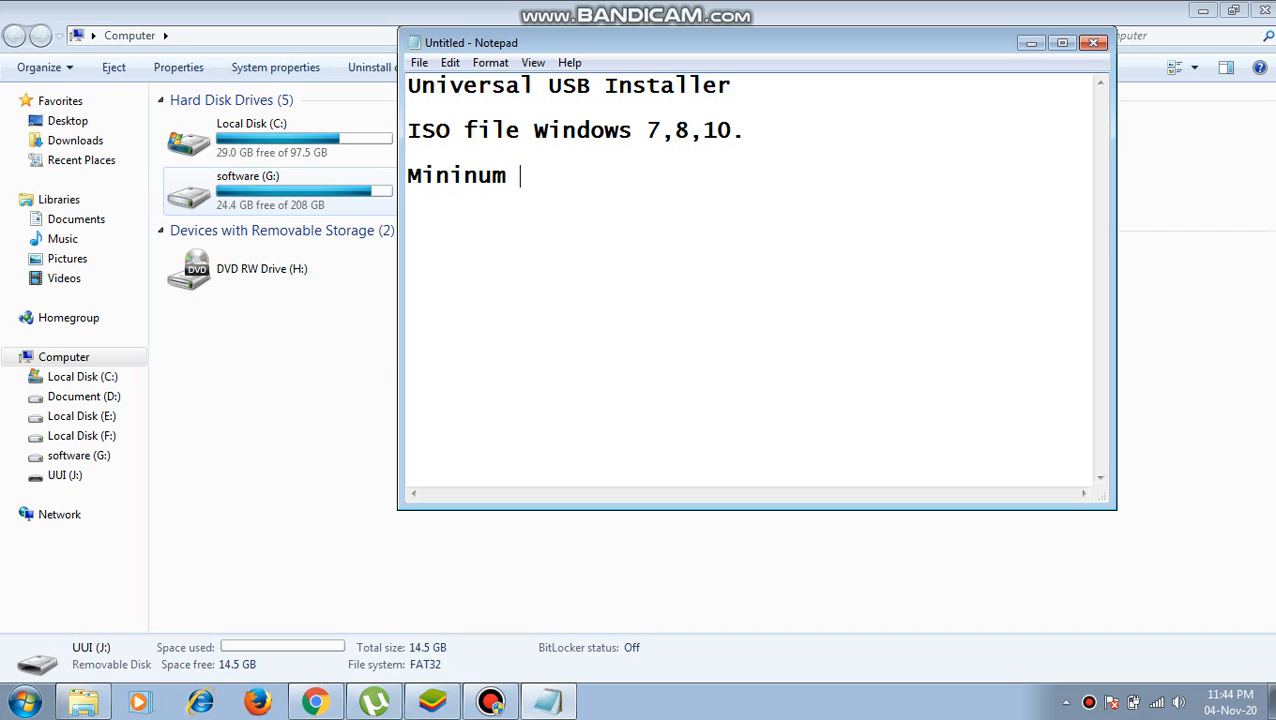
{"action": "type", "text": "Oendriv"}
{"action": "key", "text": "BackSpace"}
{"action": "key", "text": "BackSpace"}
{"action": "key", "text": "BackSpace"}
{"action": "key", "text": "BackSpace"}
{"action": "key", "text": "BackSpace"}
{"action": "key", "text": "BackSpace"}
{"action": "key", "text": "BackSpace"}
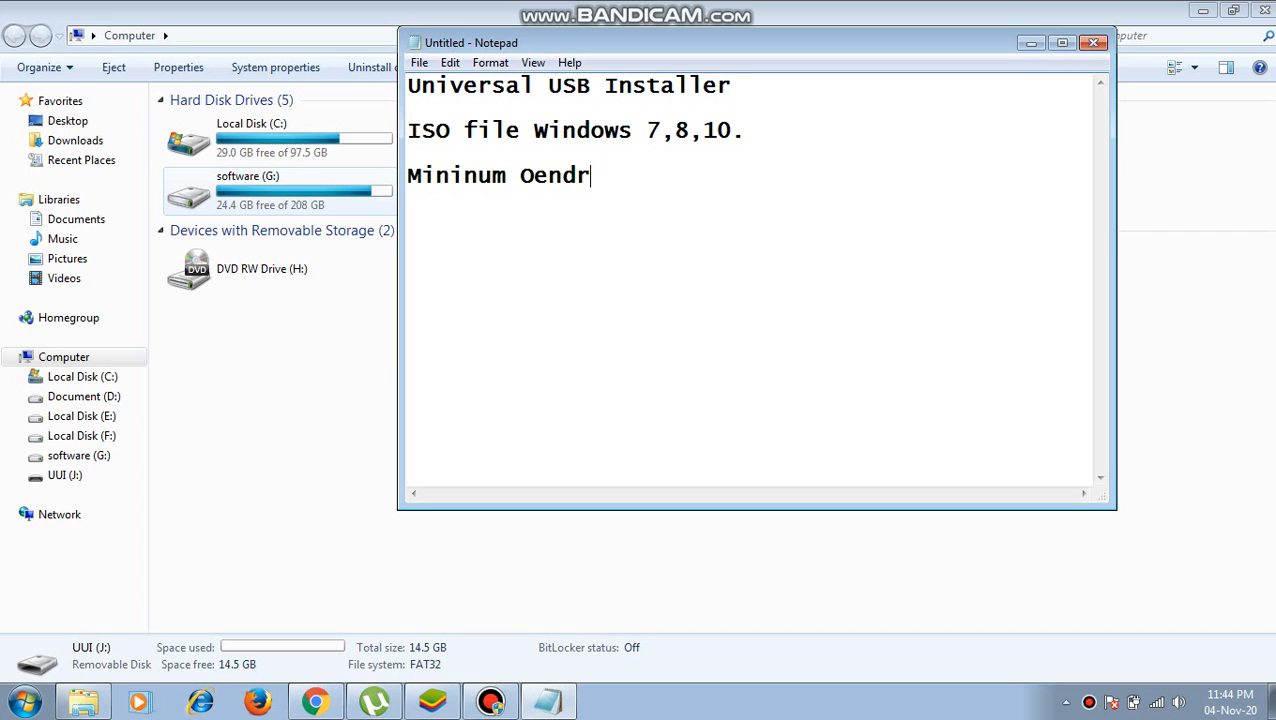
{"action": "type", "text": "Pendrive of 4"}
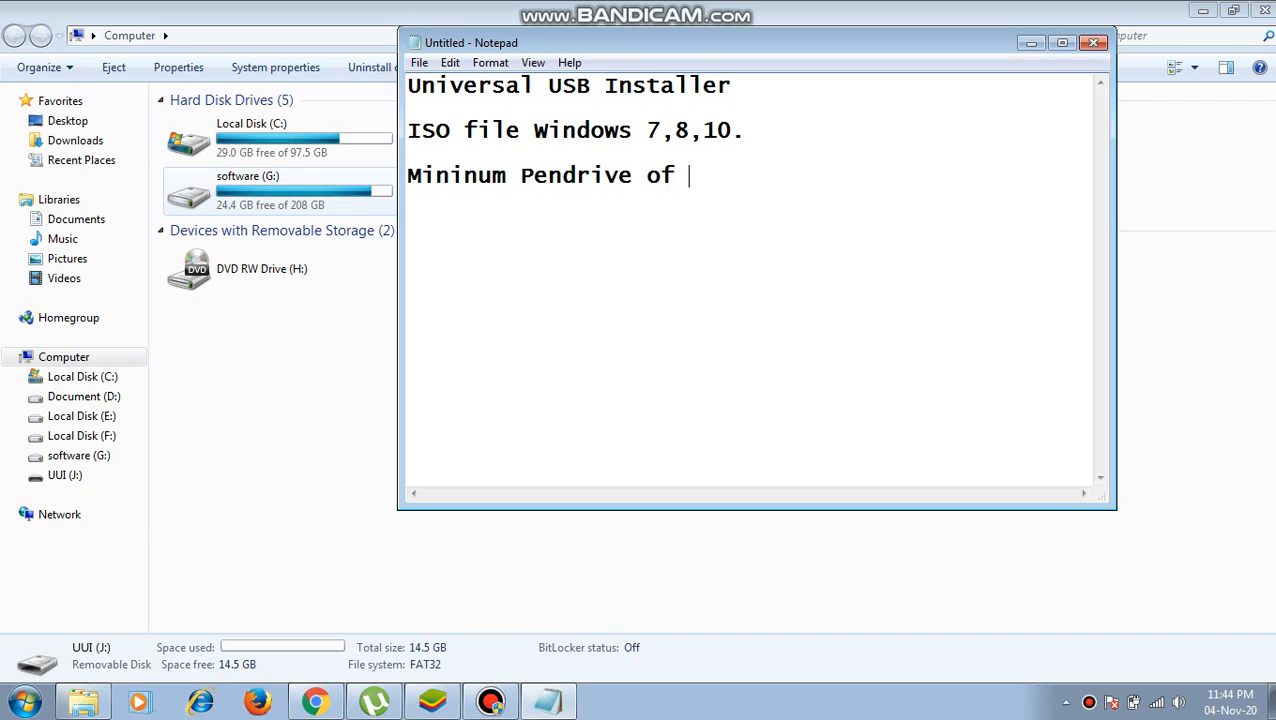
{"action": "type", "text": "GB"}
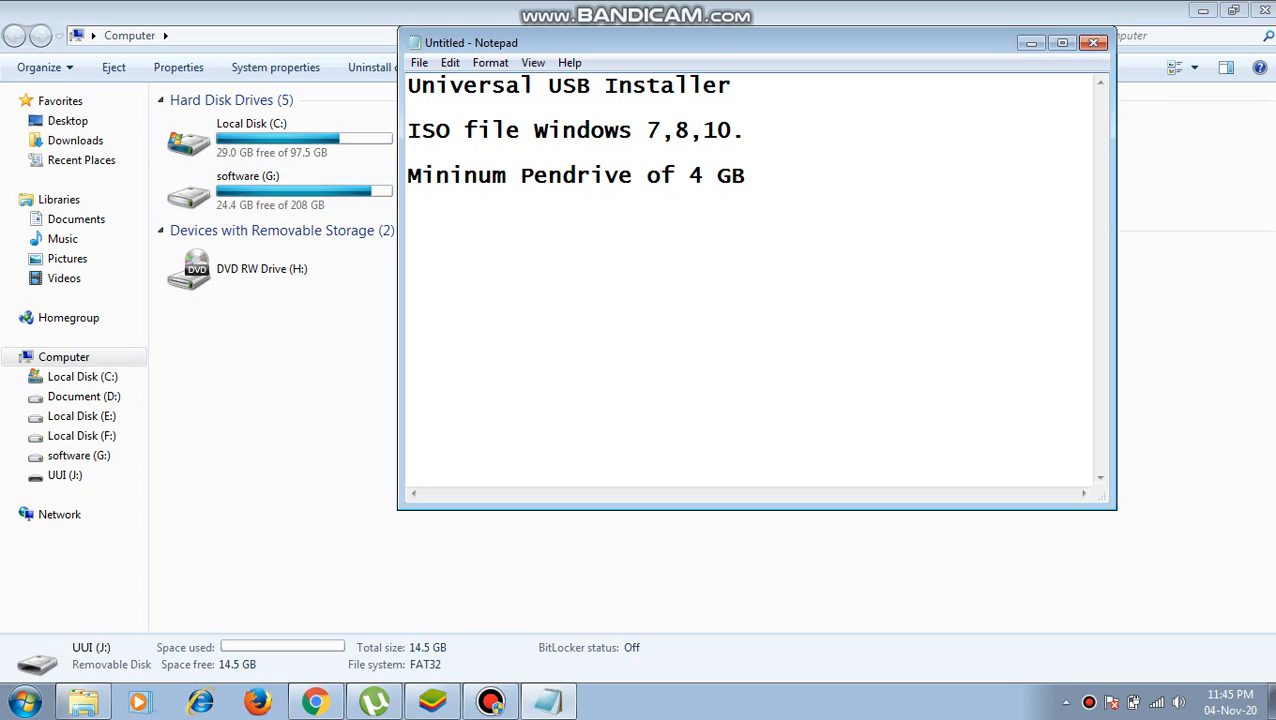
{"action": "left_click", "coordinate": [1031, 43]}
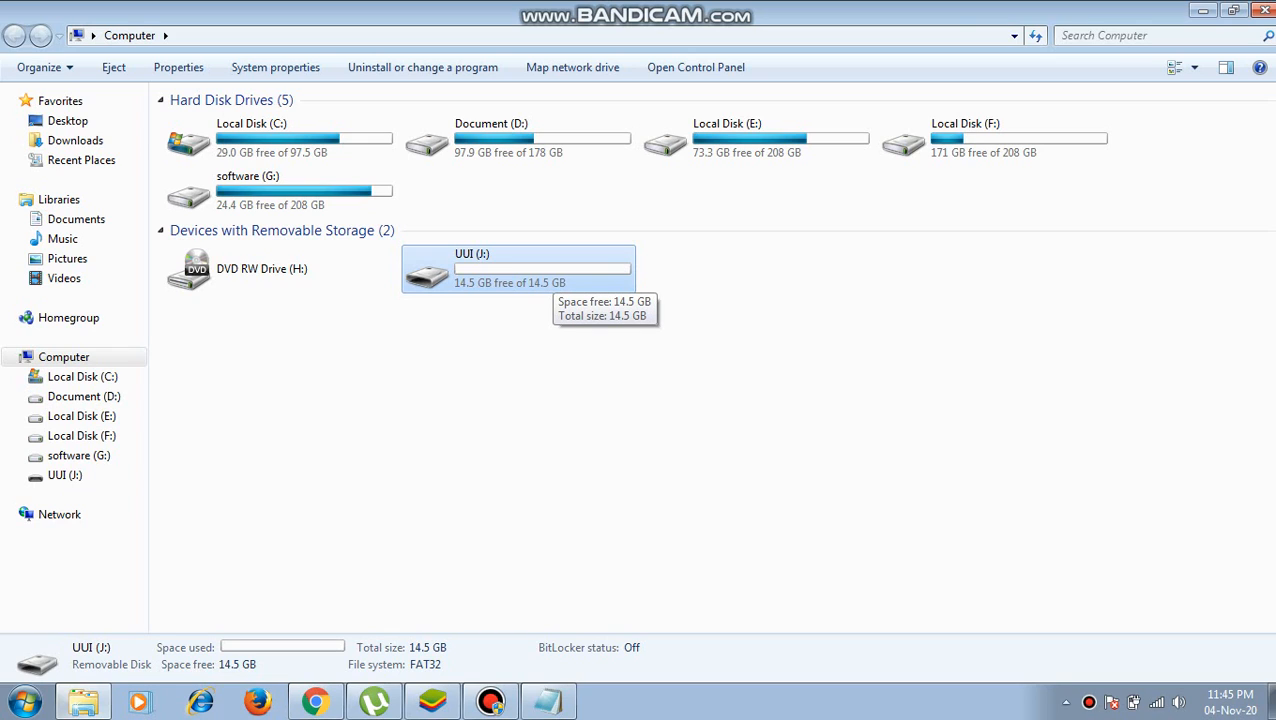
- Run Universal-USB-Installer-1.9.6.8 from the software folder on drive G: and accept its license agreement
{"action": "double_click", "coordinate": [250, 190]}
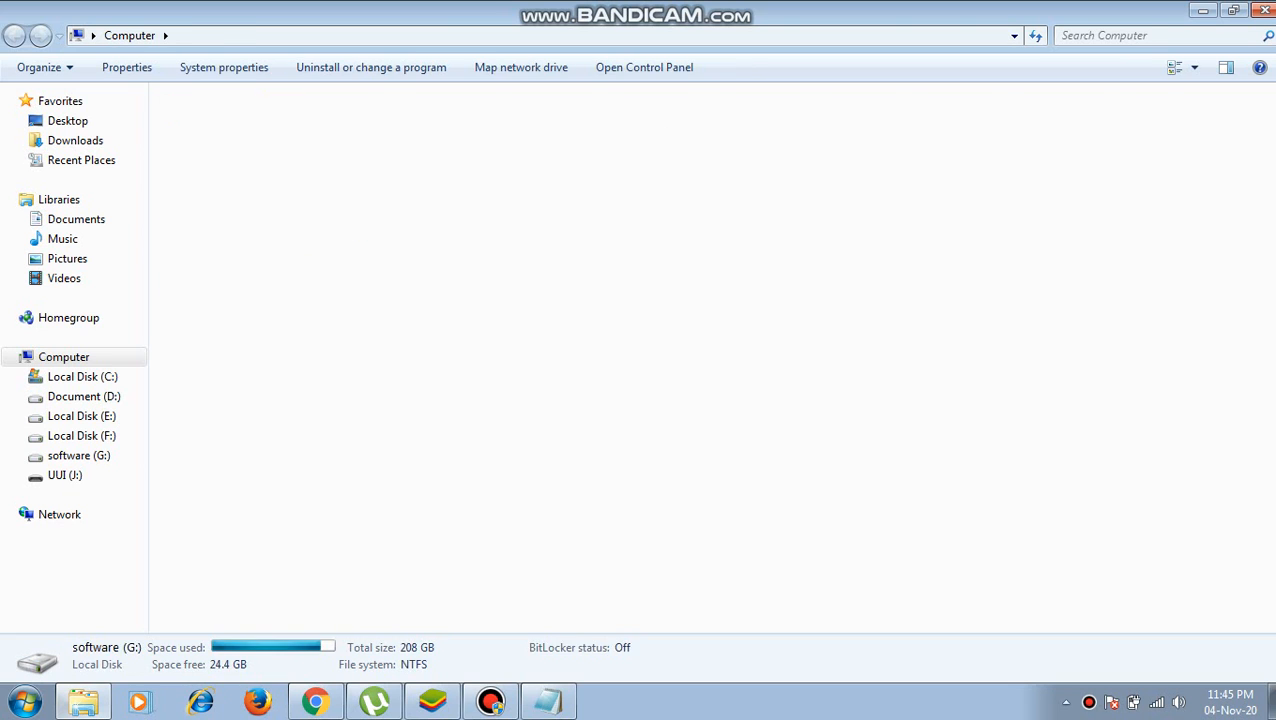
{"action": "double_click", "coordinate": [1022, 140]}
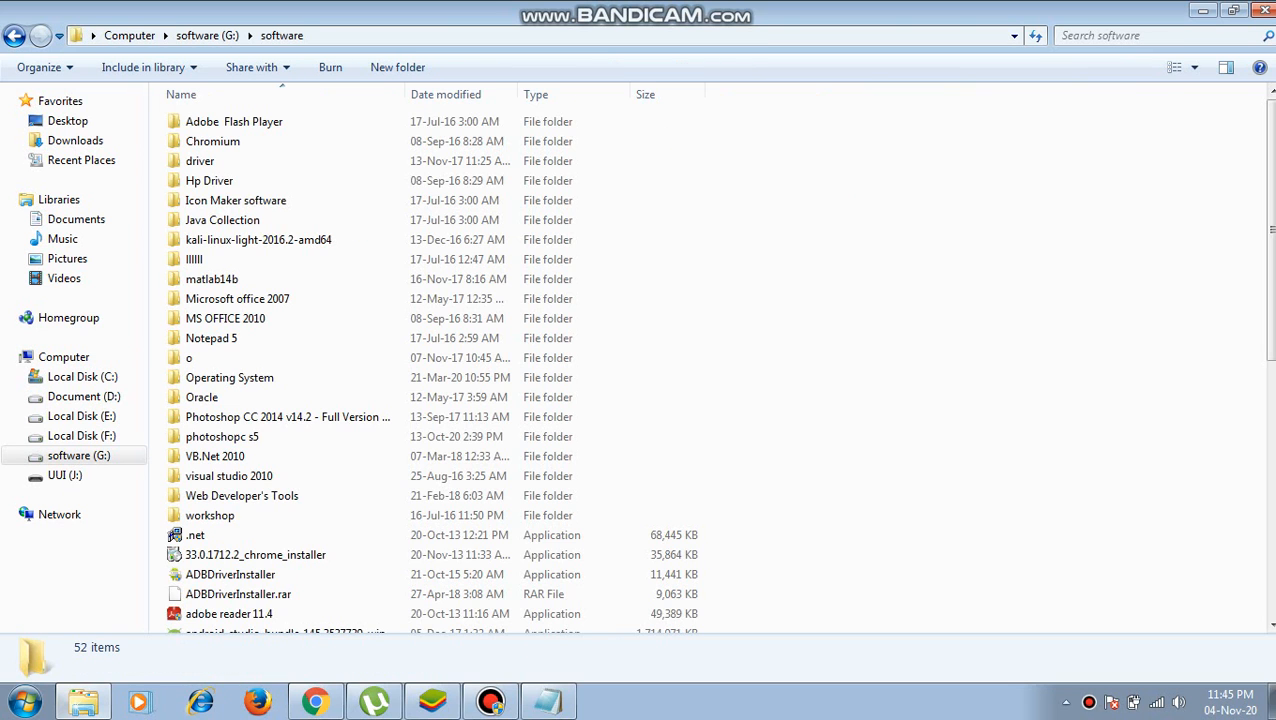
{"action": "left_click_drag", "start_coordinate": [1270, 240], "coordinate": [1270, 498]}
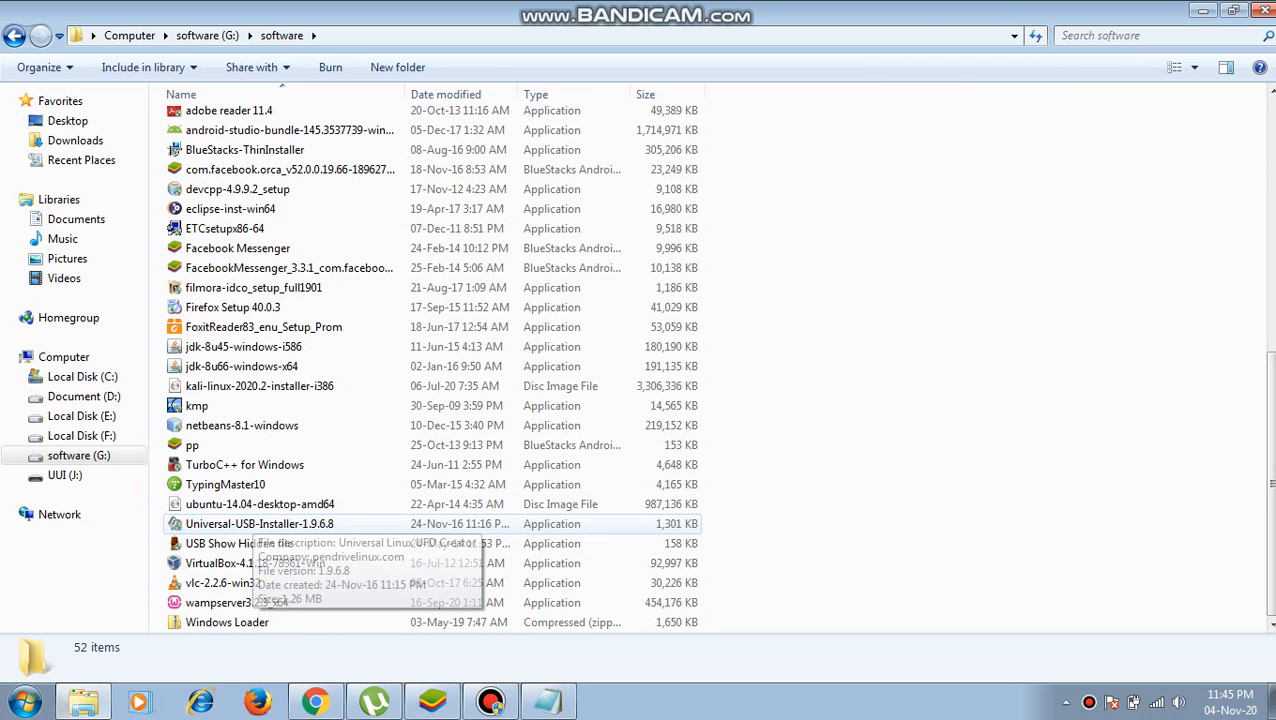
{"action": "left_click", "coordinate": [254, 522]}
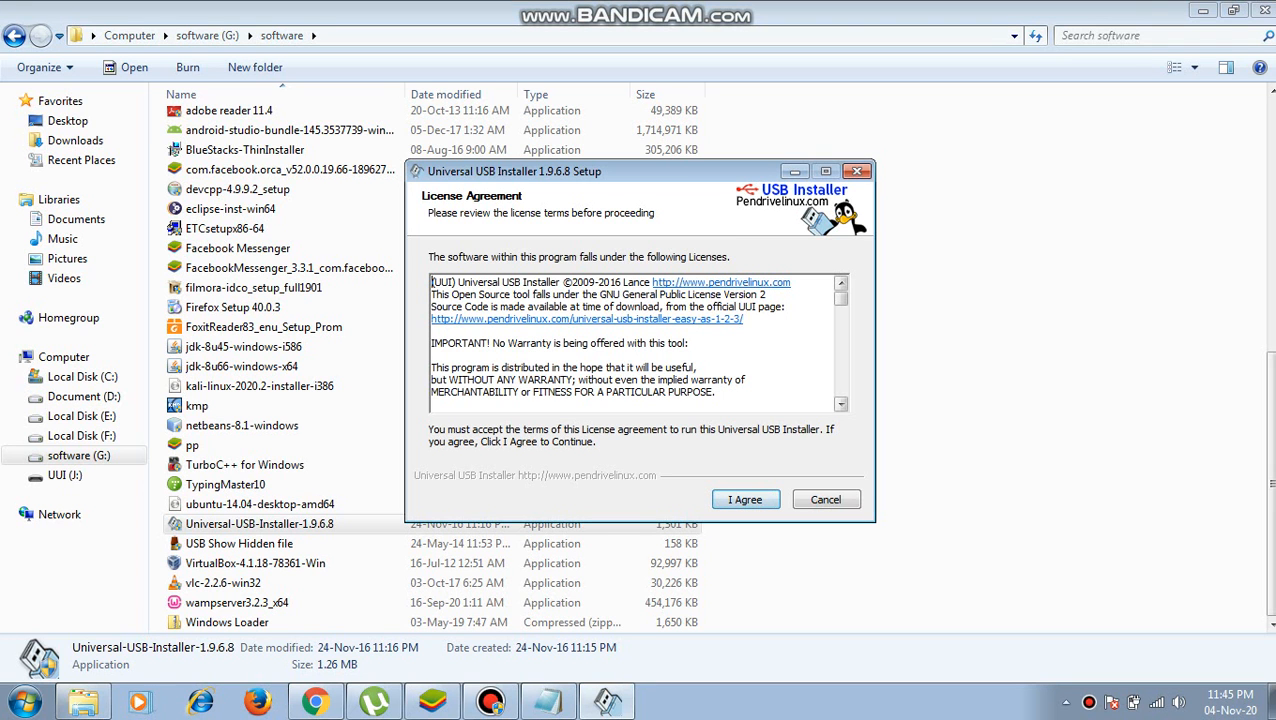
{"action": "left_click_drag", "start_coordinate": [841, 299], "coordinate": [841, 390]}
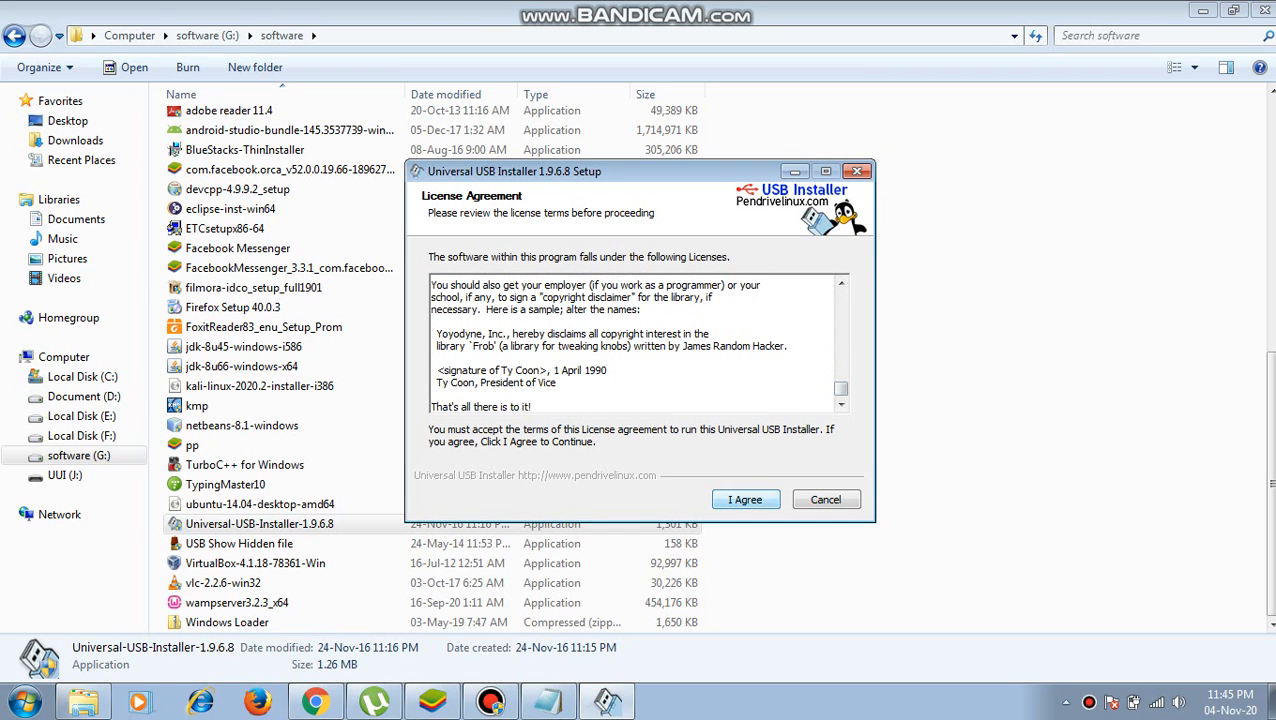
{"action": "left_click", "coordinate": [745, 499]}
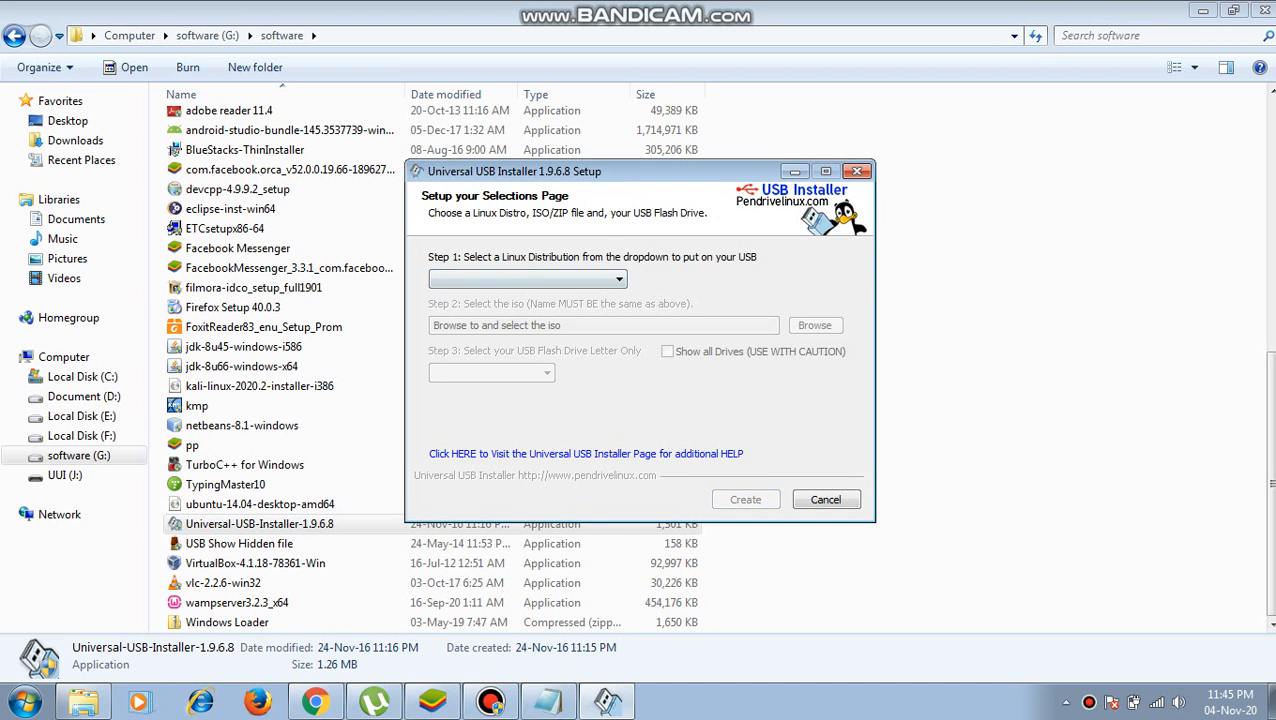
- Choose Windows 7 Installer as the distribution to put on the USB drive
{"action": "left_click", "coordinate": [618, 280]}
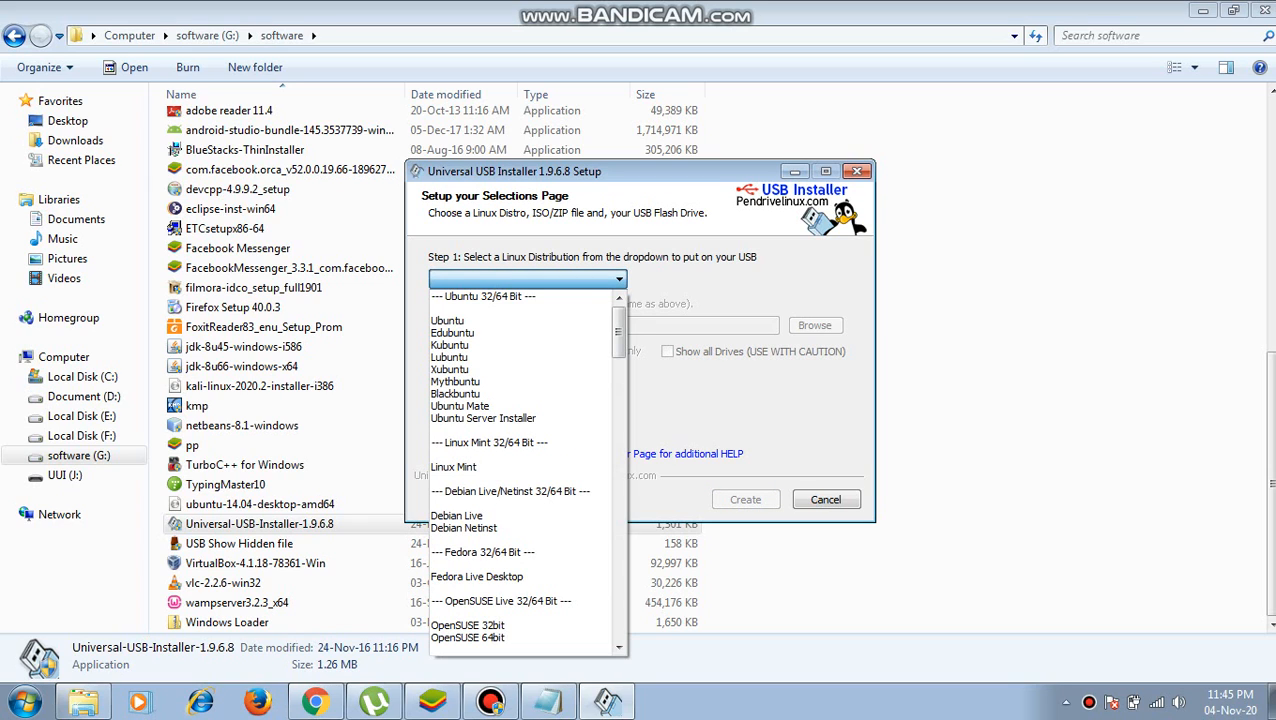
{"action": "left_click", "coordinate": [618, 280]}
{"action": "left_click", "coordinate": [618, 280]}
{"action": "key", "text": "w"}
{"action": "key", "text": "w"}
{"action": "key", "text": "w"}
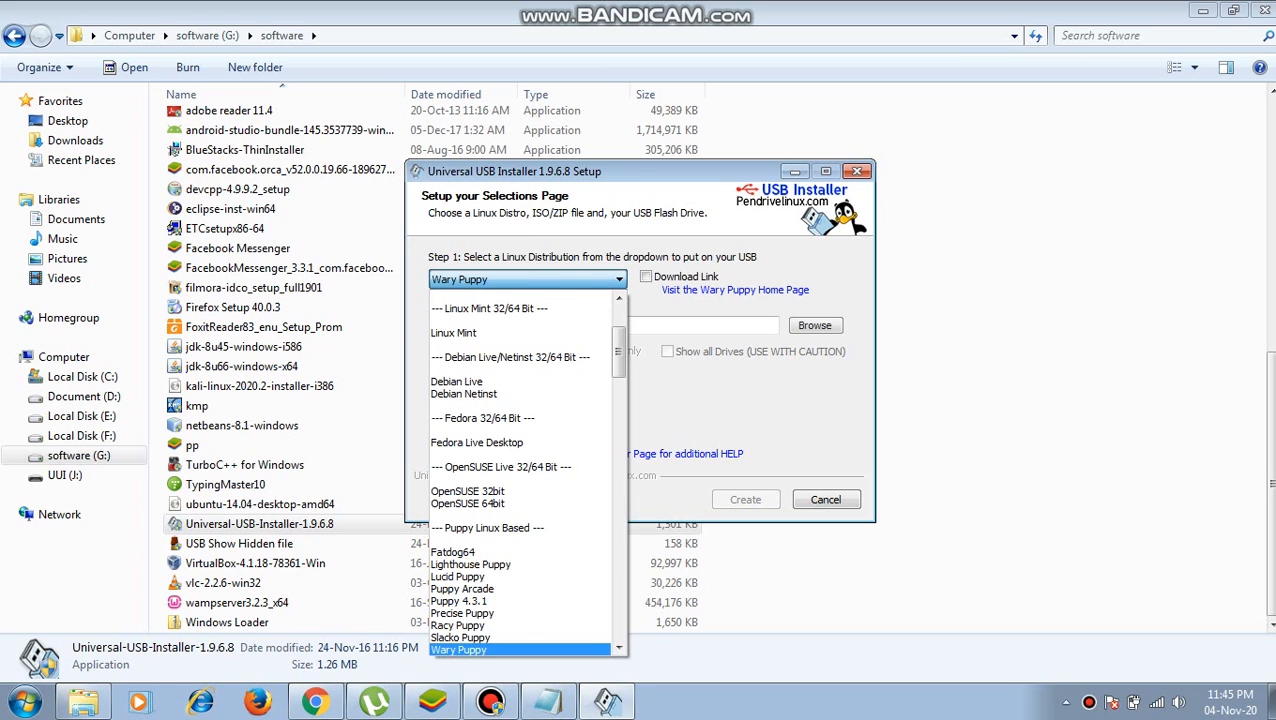
{"action": "key", "text": "w"}
{"action": "key", "text": "w"}
{"action": "key", "text": "w"}
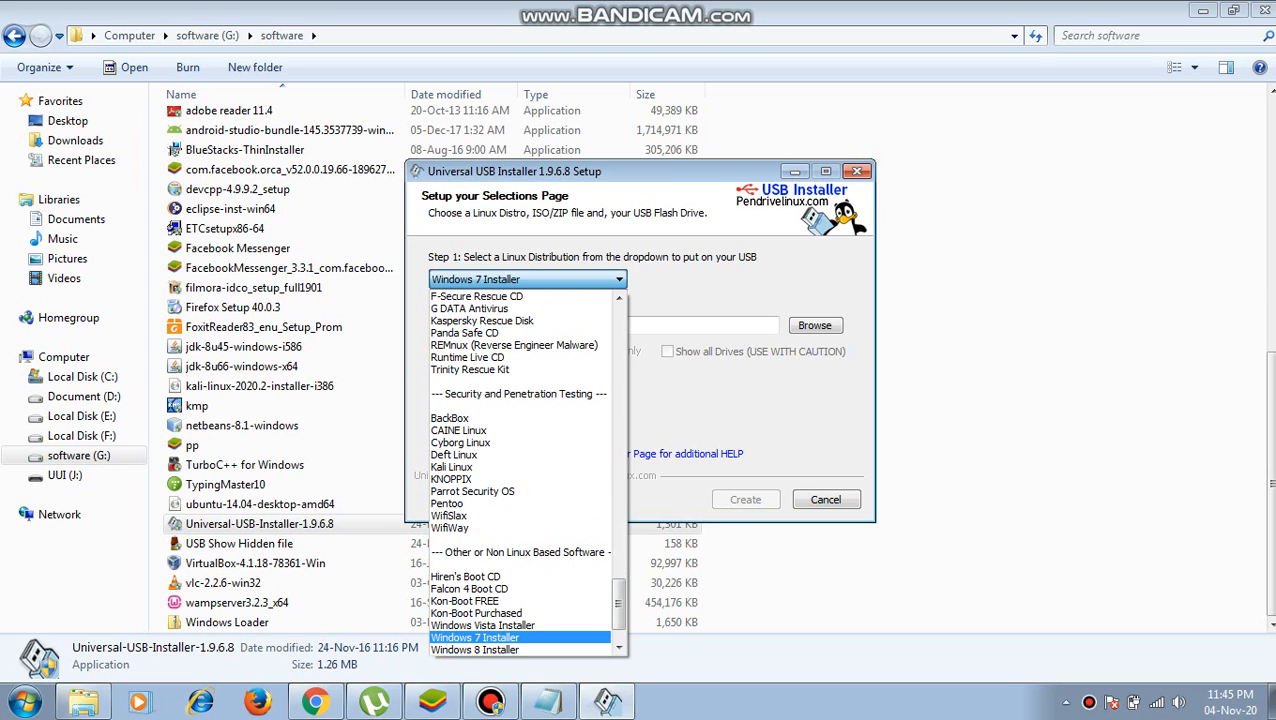
{"action": "key", "text": "Return"}
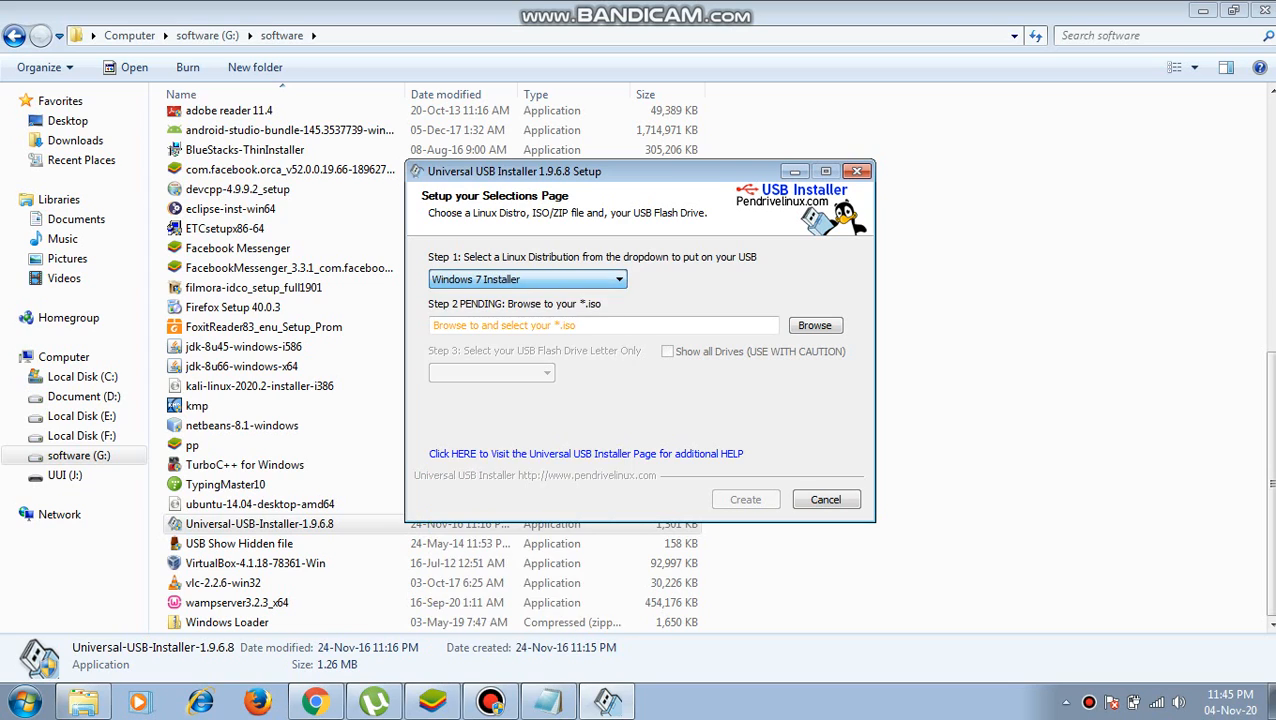
- Browse for the ISO file and look through the Windows folder on drive G:, including its window7 collection subfolder
{"action": "left_click", "coordinate": [815, 326]}
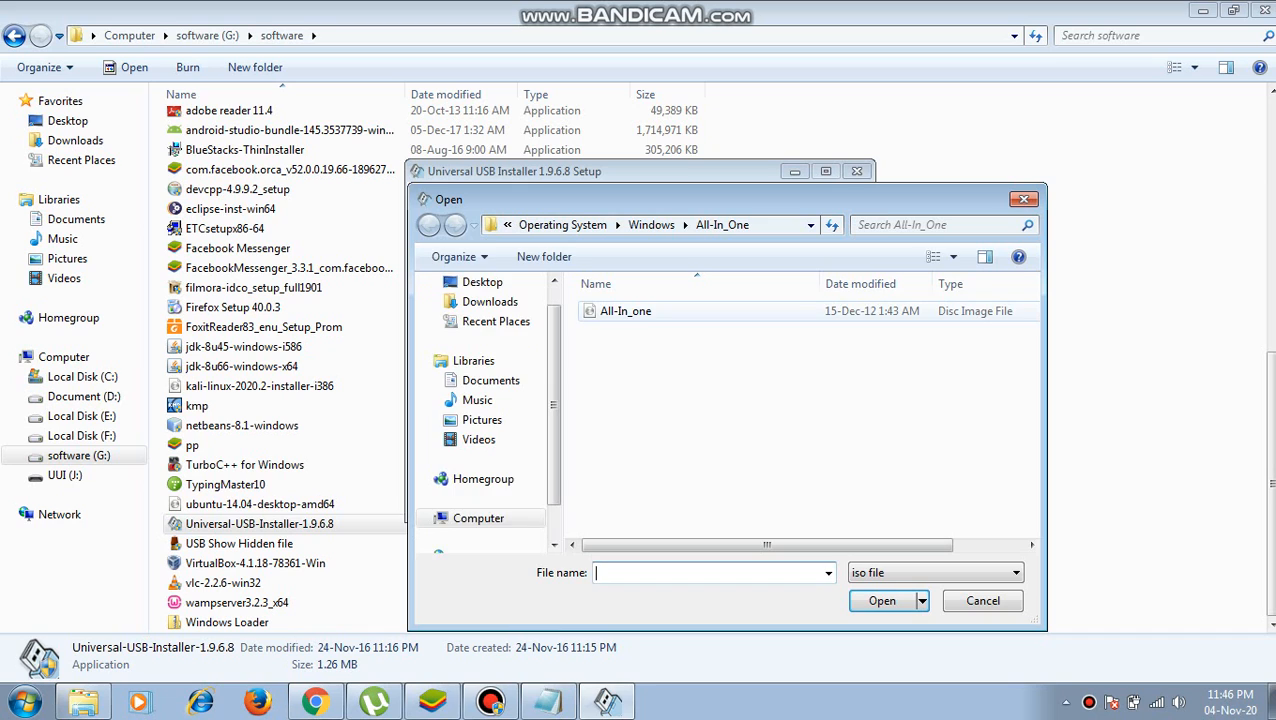
{"action": "left_click", "coordinate": [651, 224]}
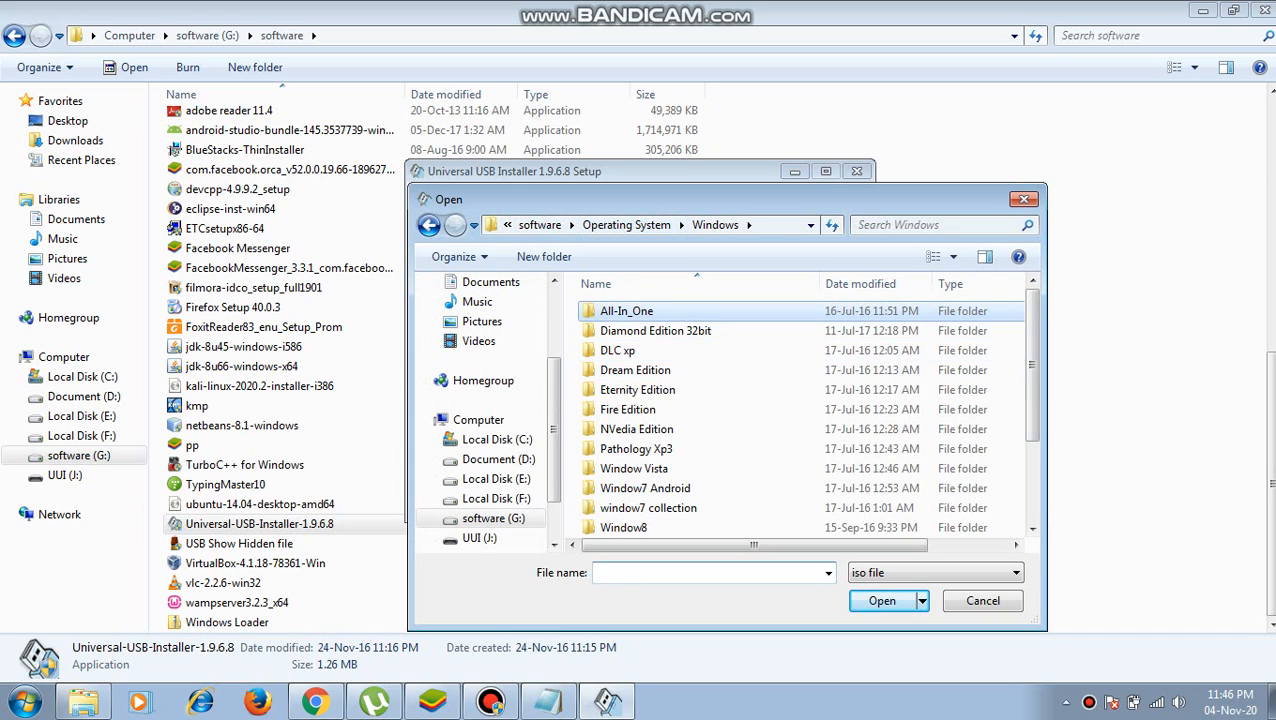
{"action": "scroll", "coordinate": [807, 413], "scroll_direction": "down", "scroll_amount": 3}
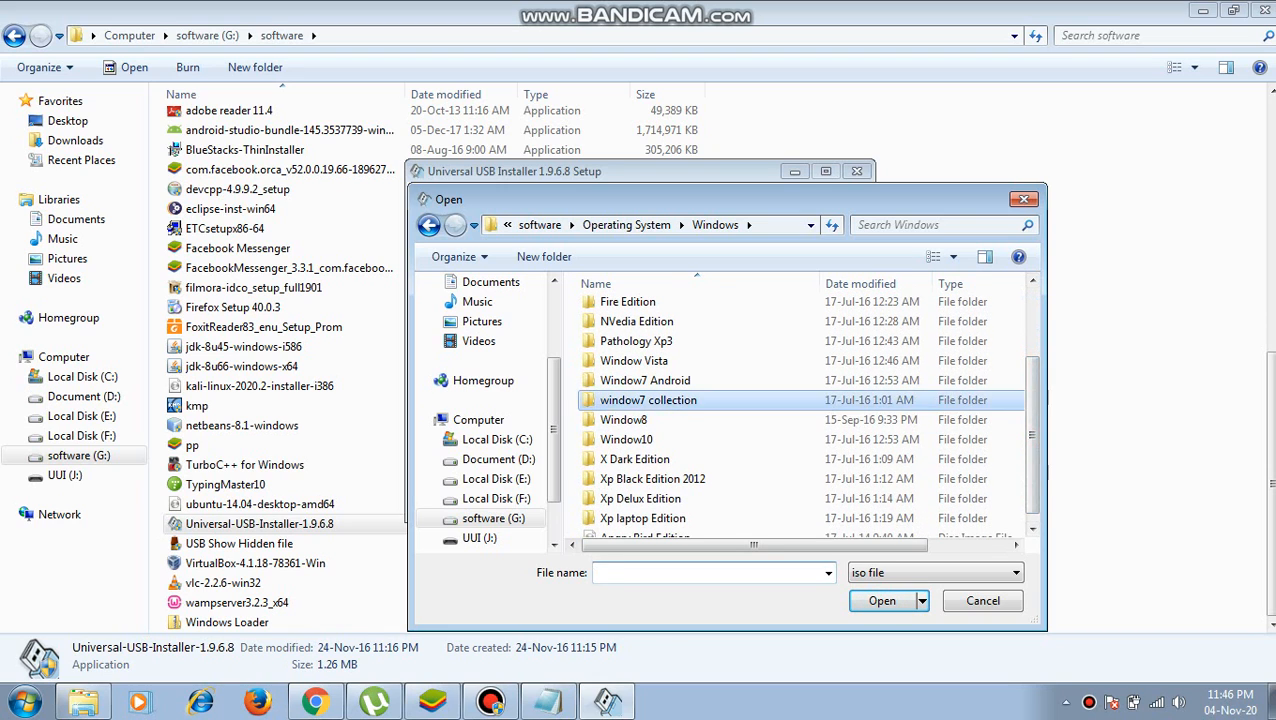
{"action": "double_click", "coordinate": [648, 404]}
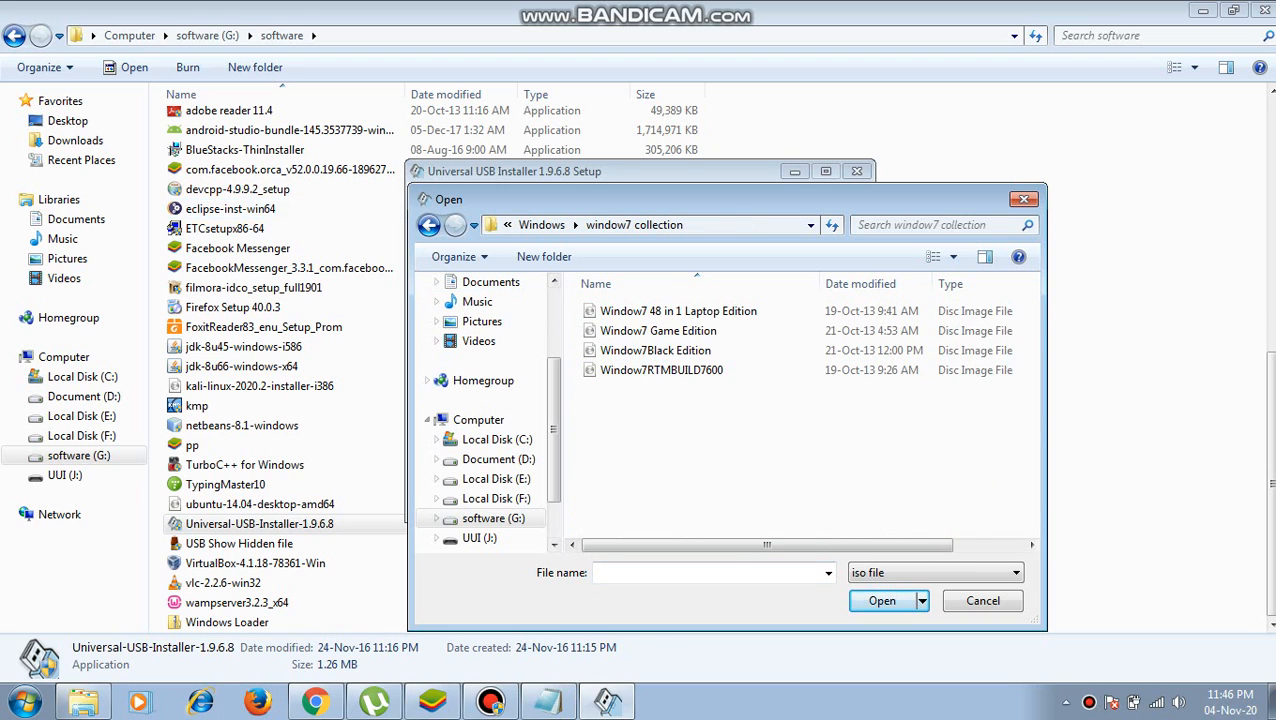
{"action": "left_click", "coordinate": [429, 225]}
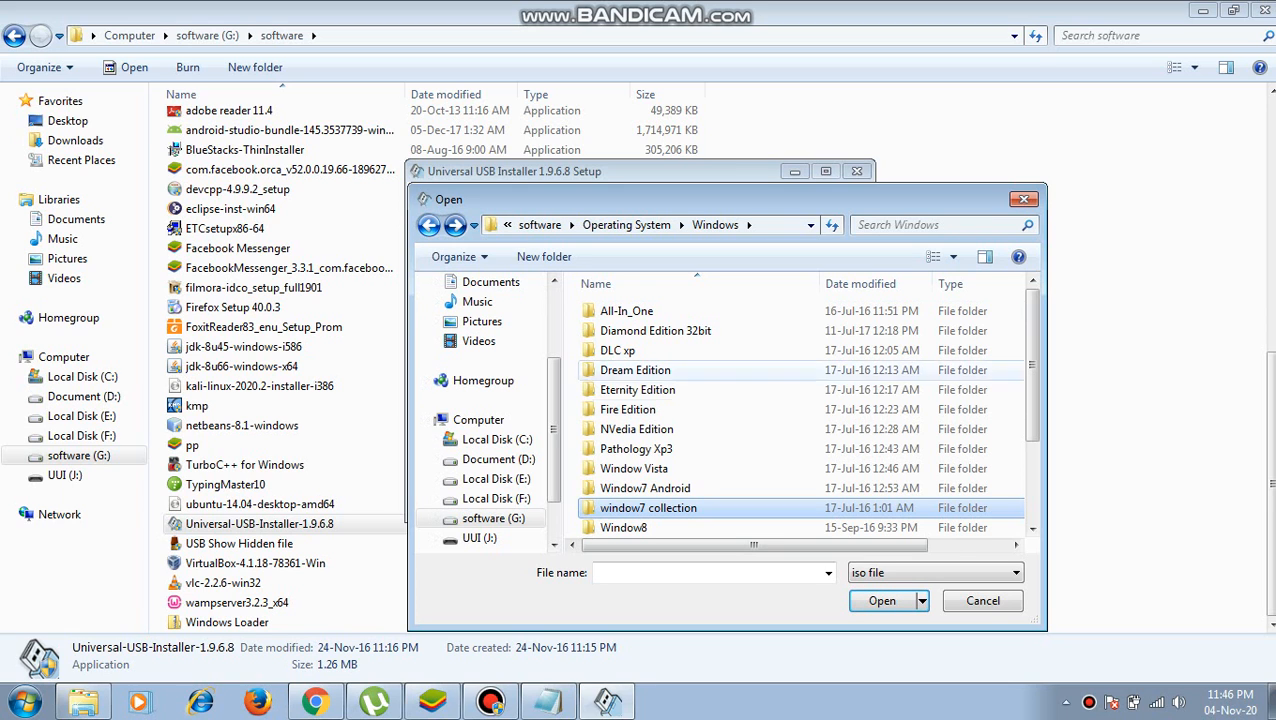
{"action": "scroll", "coordinate": [800, 415], "scroll_direction": "down", "scroll_amount": 2}
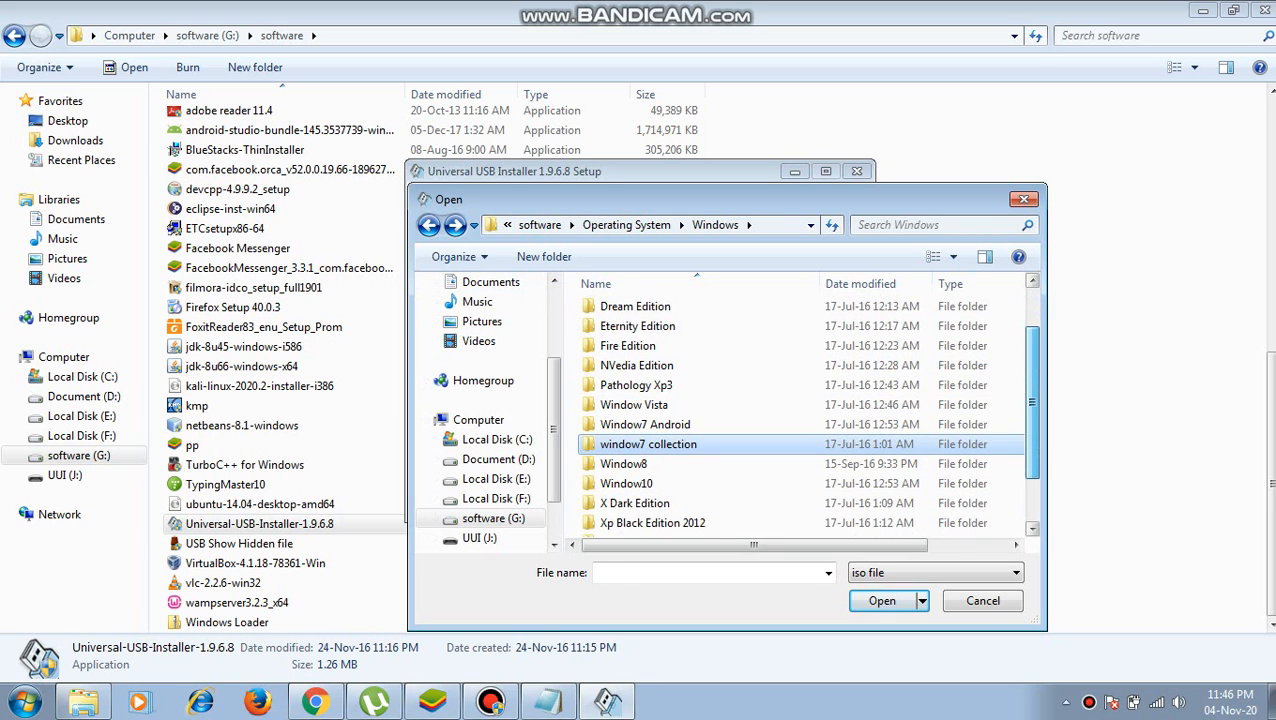
{"action": "scroll", "coordinate": [800, 415], "scroll_direction": "down", "scroll_amount": 1}
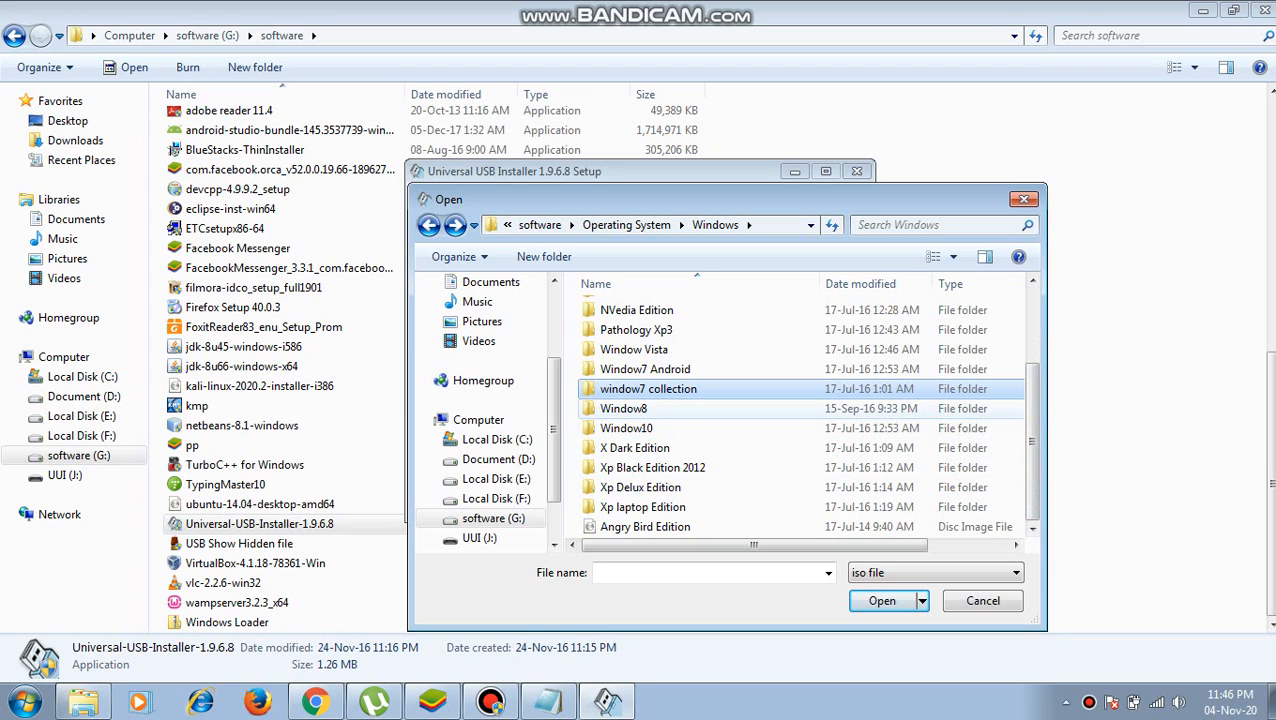
{"action": "scroll", "coordinate": [800, 415], "scroll_direction": "up", "scroll_amount": 2}
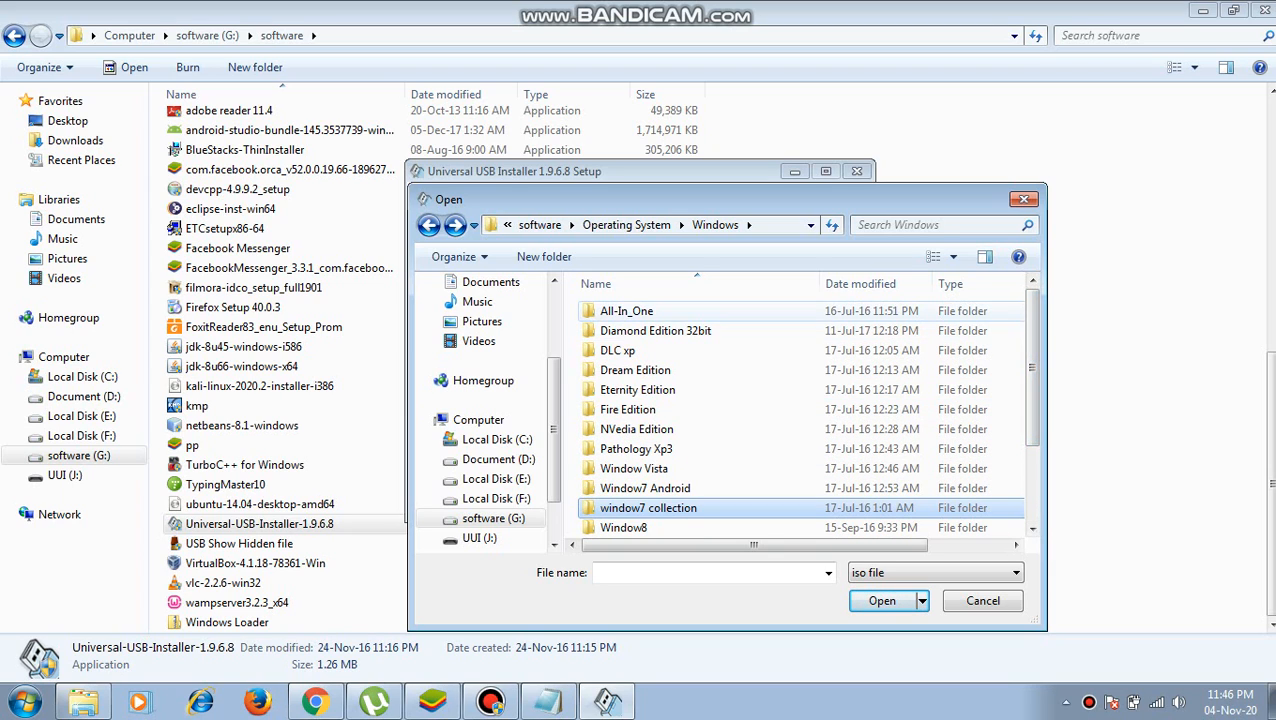
- Load the All-In_one disc image from the All-In_One folder as the source ISO
{"action": "double_click", "coordinate": [626, 311]}
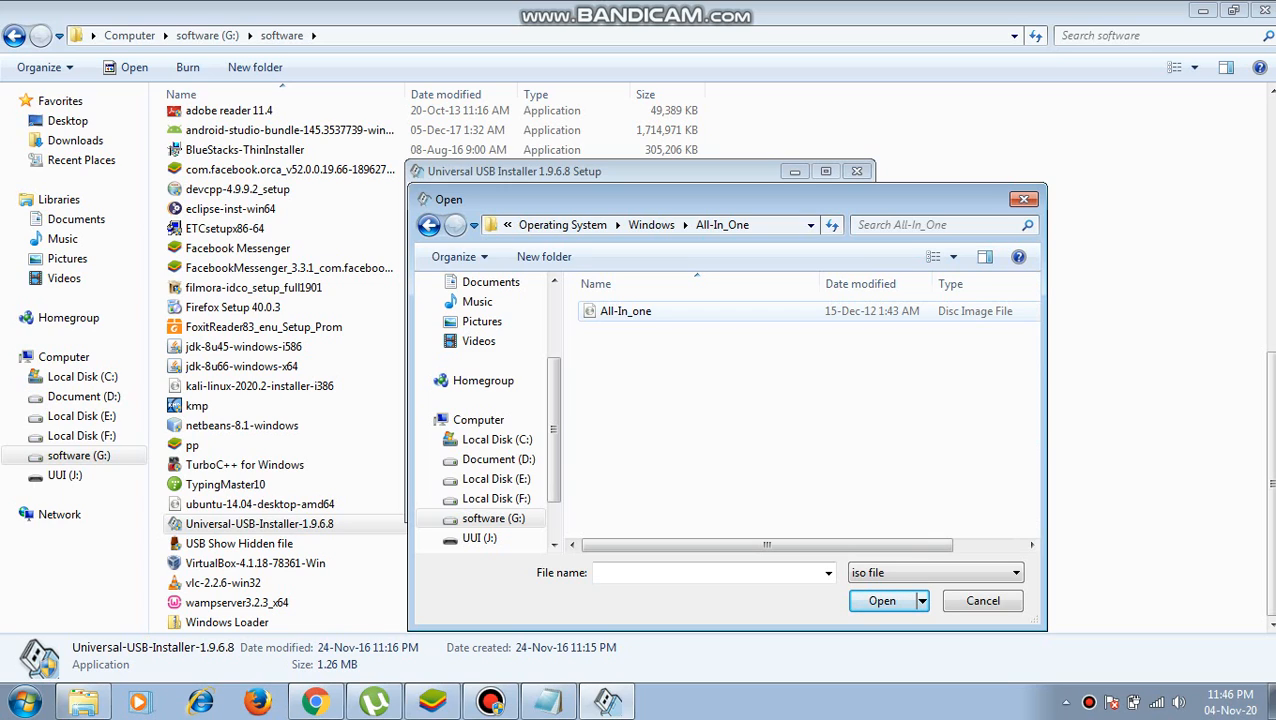
{"action": "left_click", "coordinate": [626, 311]}
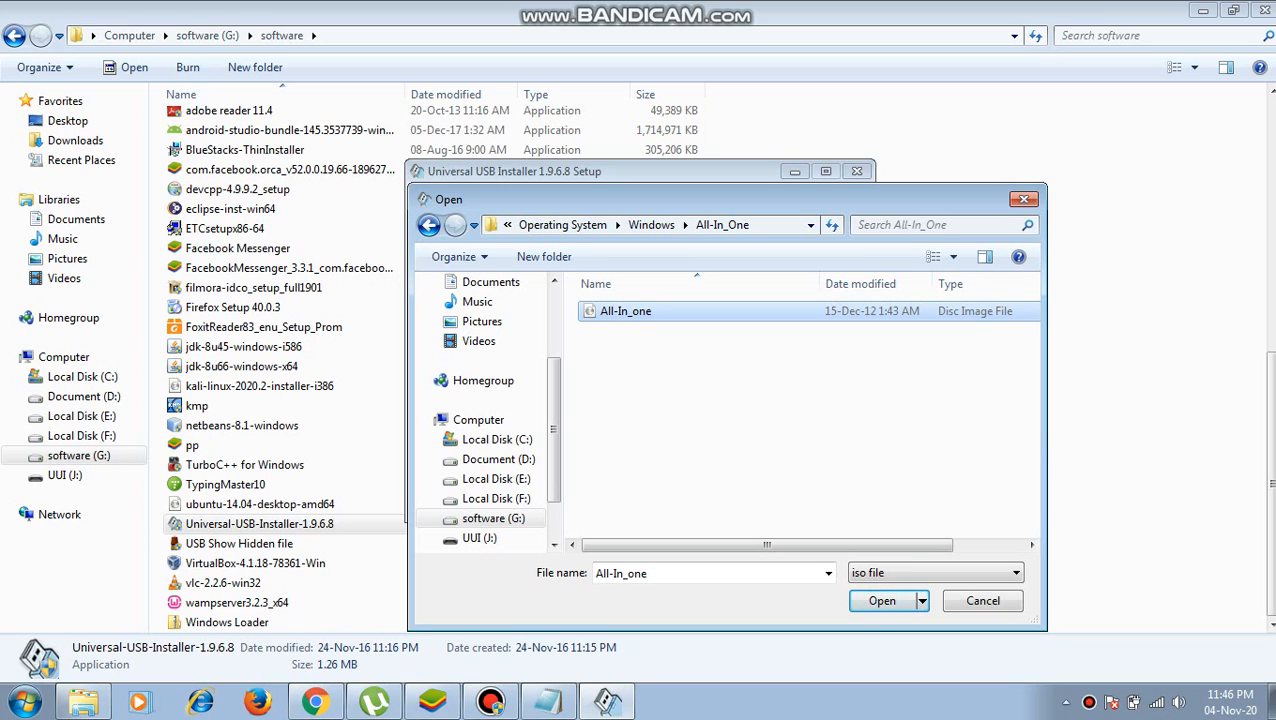
{"action": "left_click", "coordinate": [882, 600]}
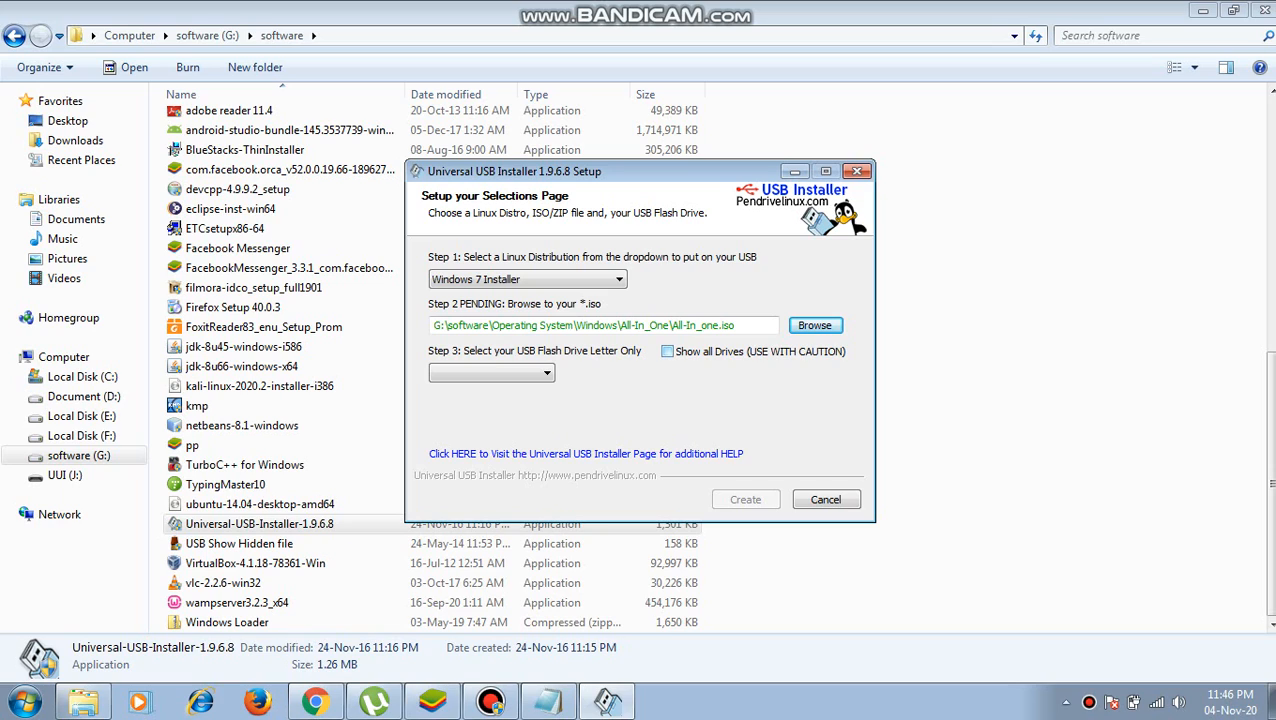
- Show all drives, select J:\UUI 14GB as the USB flash drive and enable formatting it as Fat32
{"action": "left_click", "coordinate": [668, 352]}
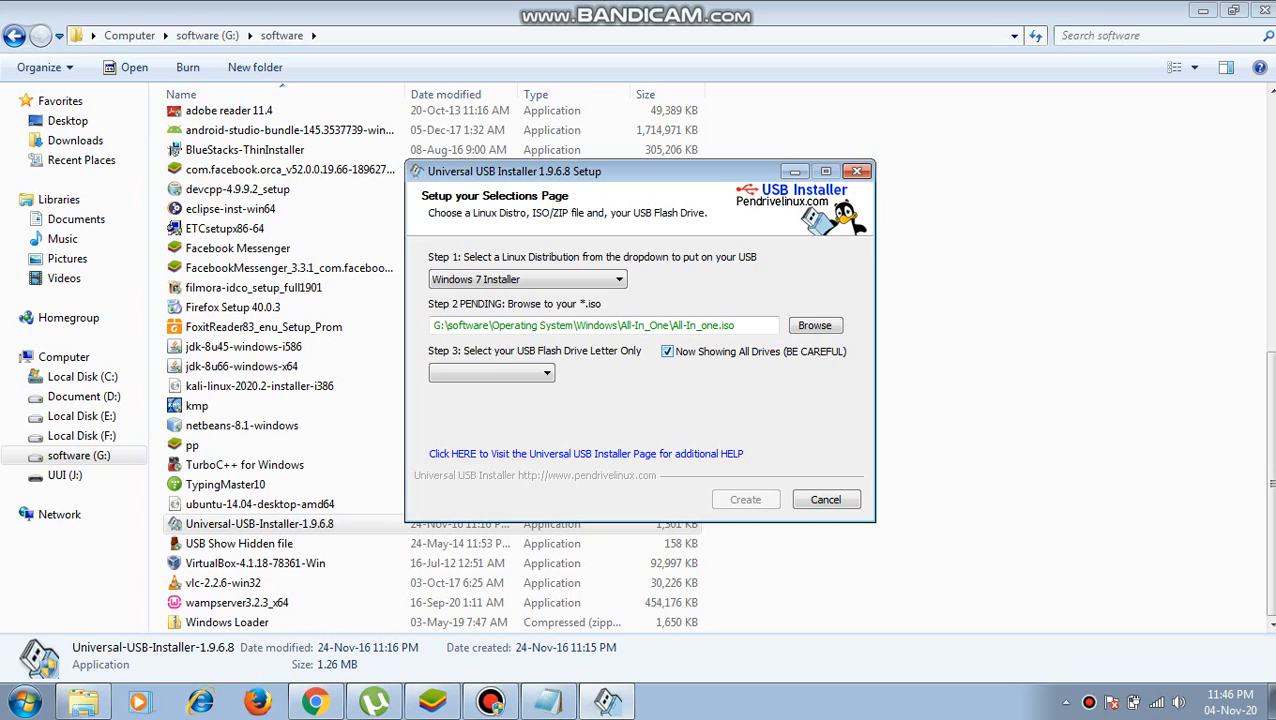
{"action": "left_click", "coordinate": [545, 373]}
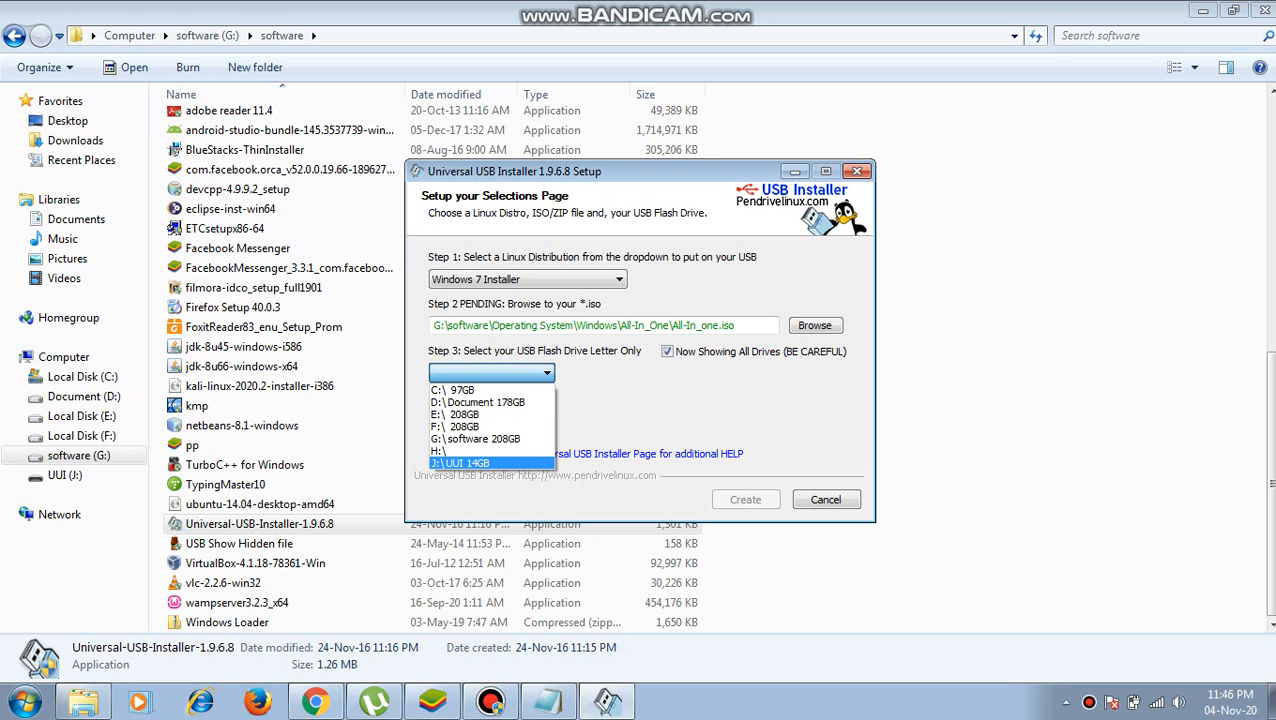
{"action": "left_click", "coordinate": [468, 463]}
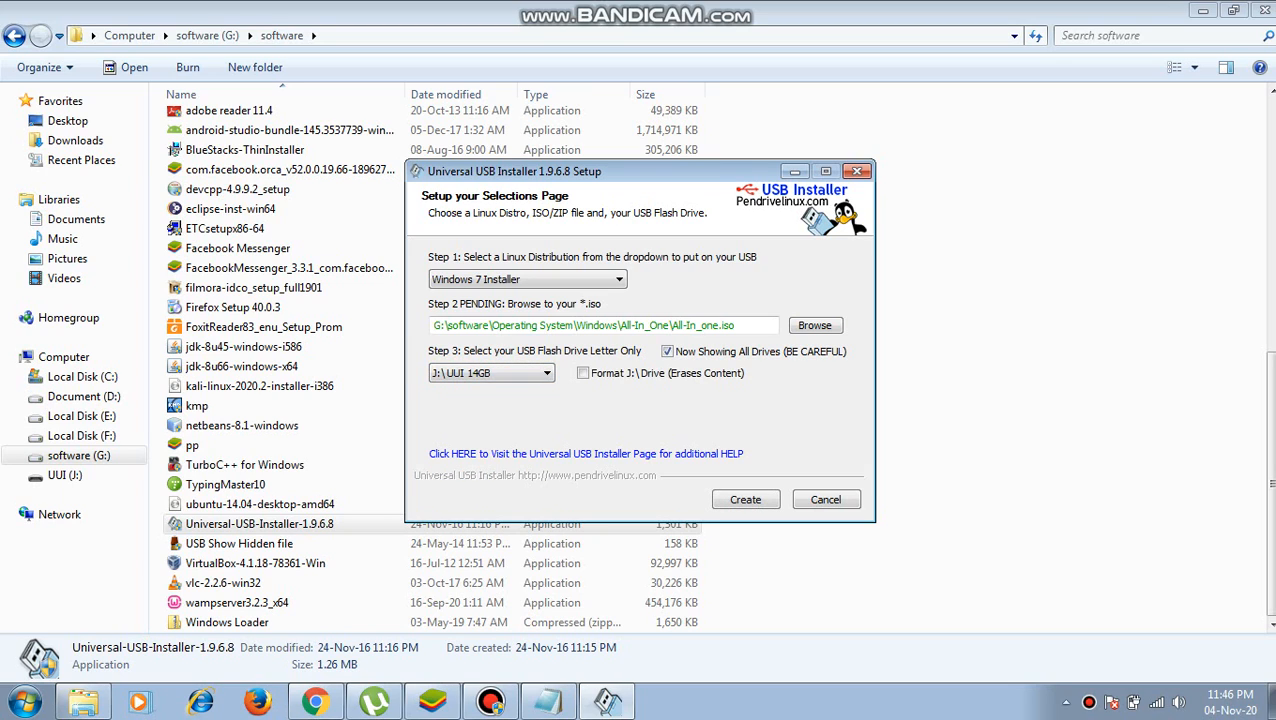
{"action": "left_click", "coordinate": [583, 373]}
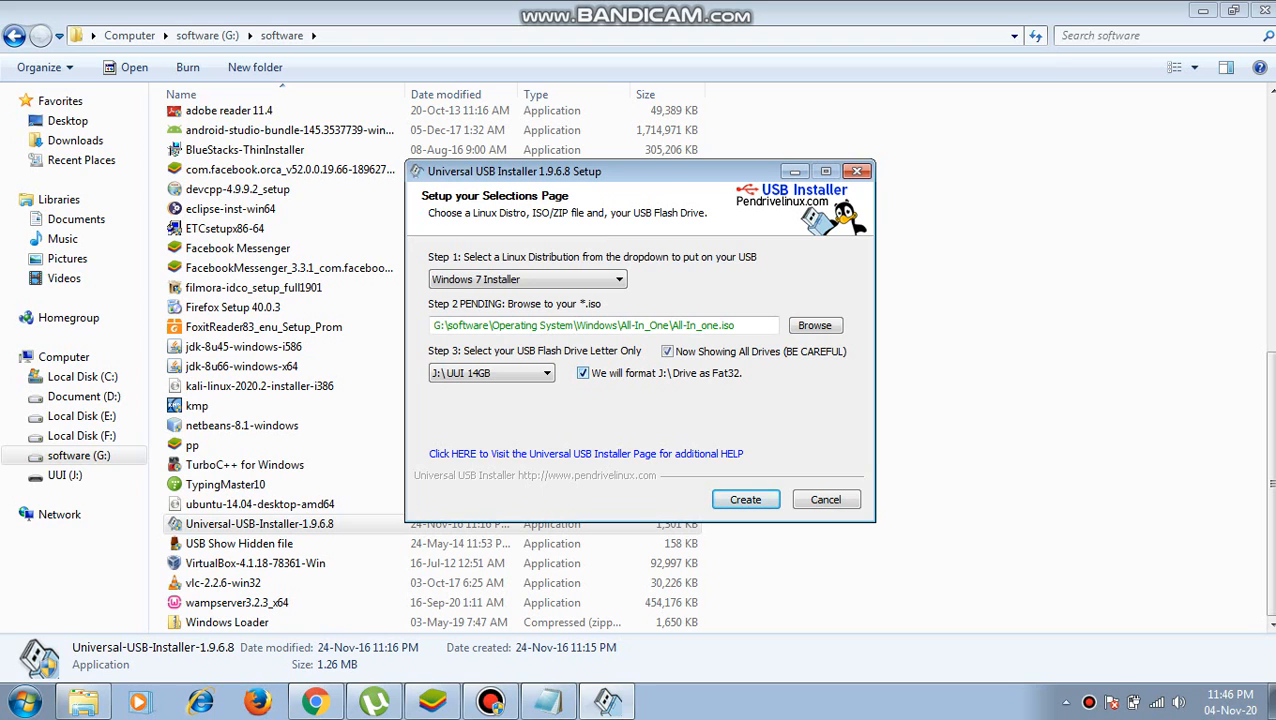
- Start creating the bootable drive, approve the listed actions on J: and minimize the extraction and installer windows
{"action": "left_click", "coordinate": [745, 499]}
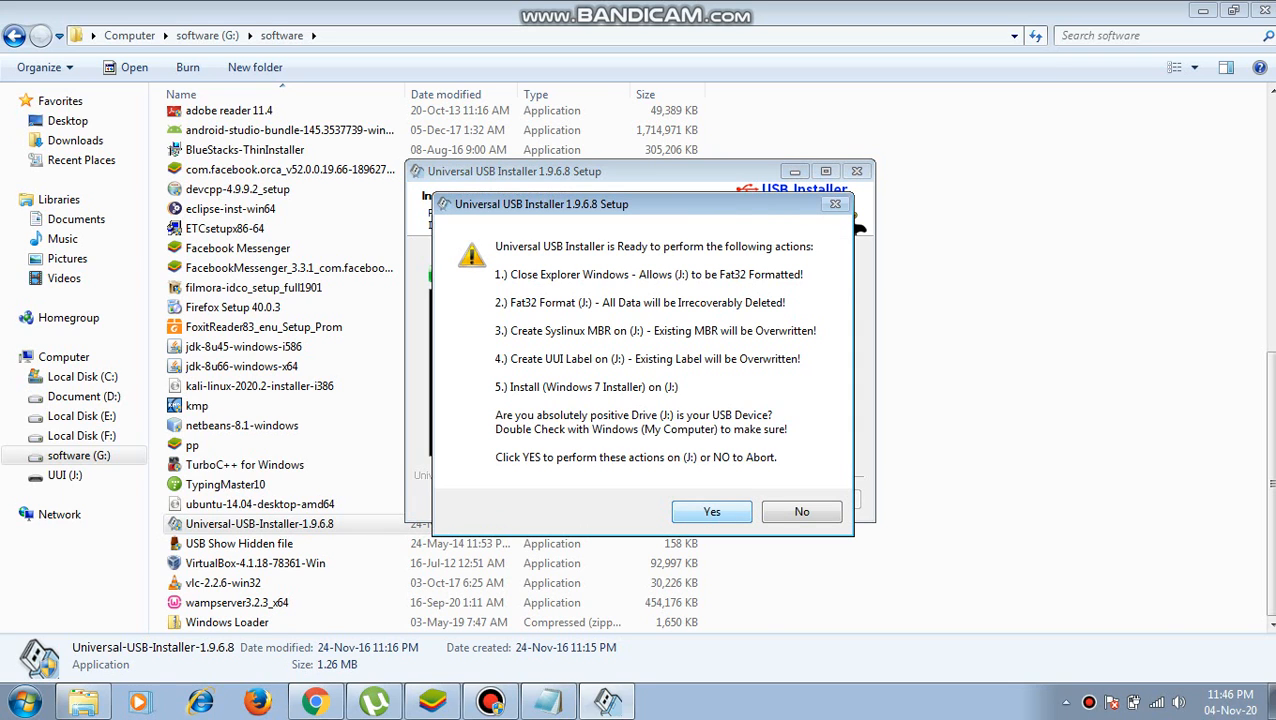
{"action": "key", "text": "Return"}
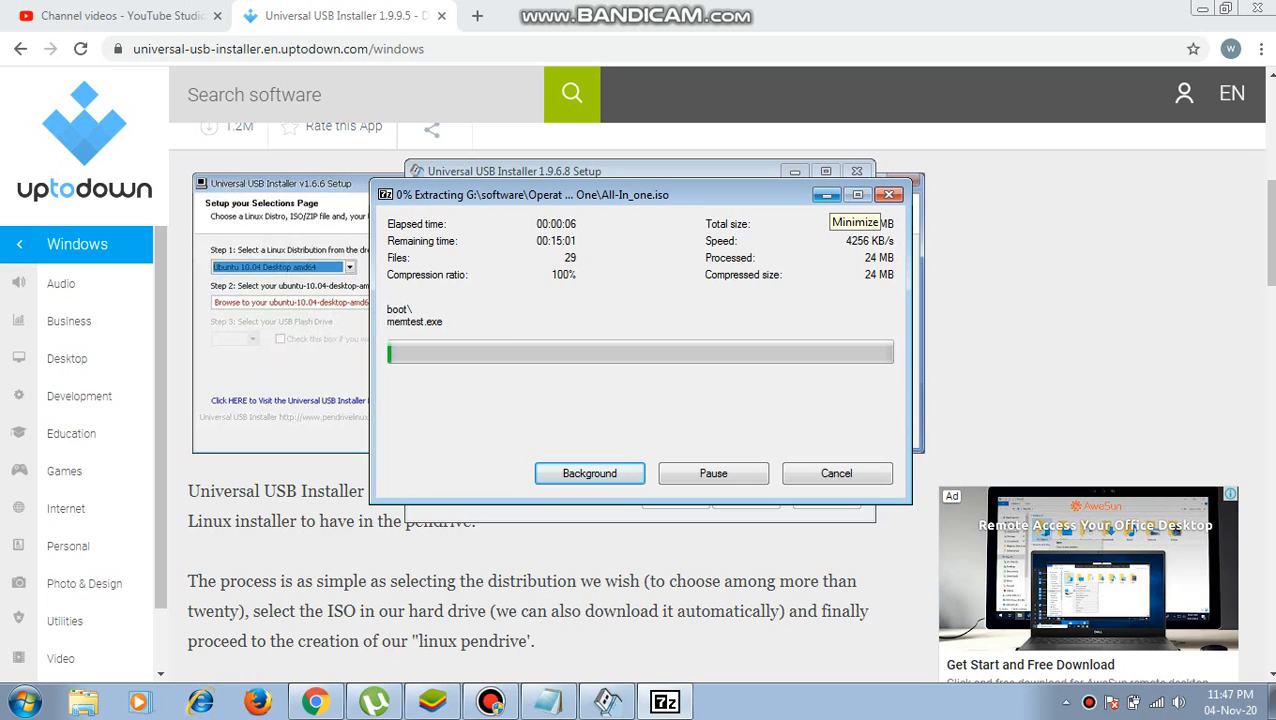
{"action": "left_click", "coordinate": [826, 194]}
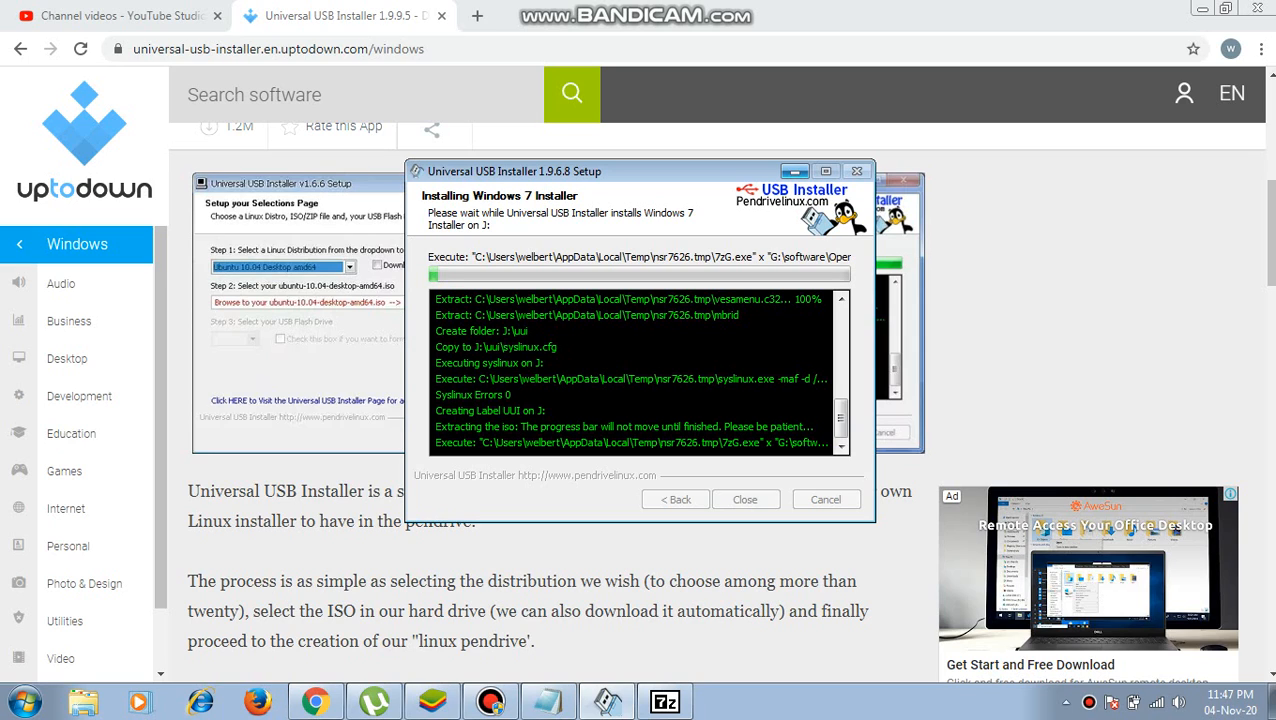
{"action": "left_click", "coordinate": [794, 171]}
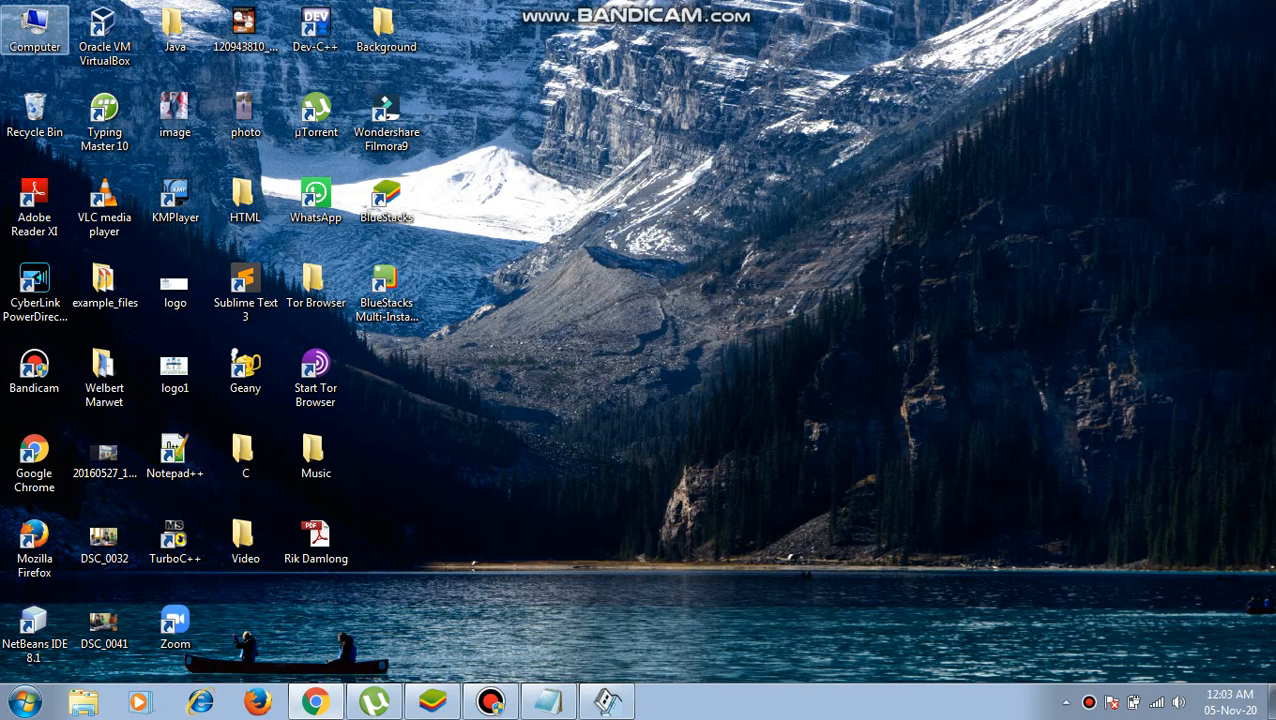
- Show the computer's drives in Windows Explorer, then return to Universal USB Installer and close its completed installation
{"action": "double_click", "coordinate": [34, 30]}
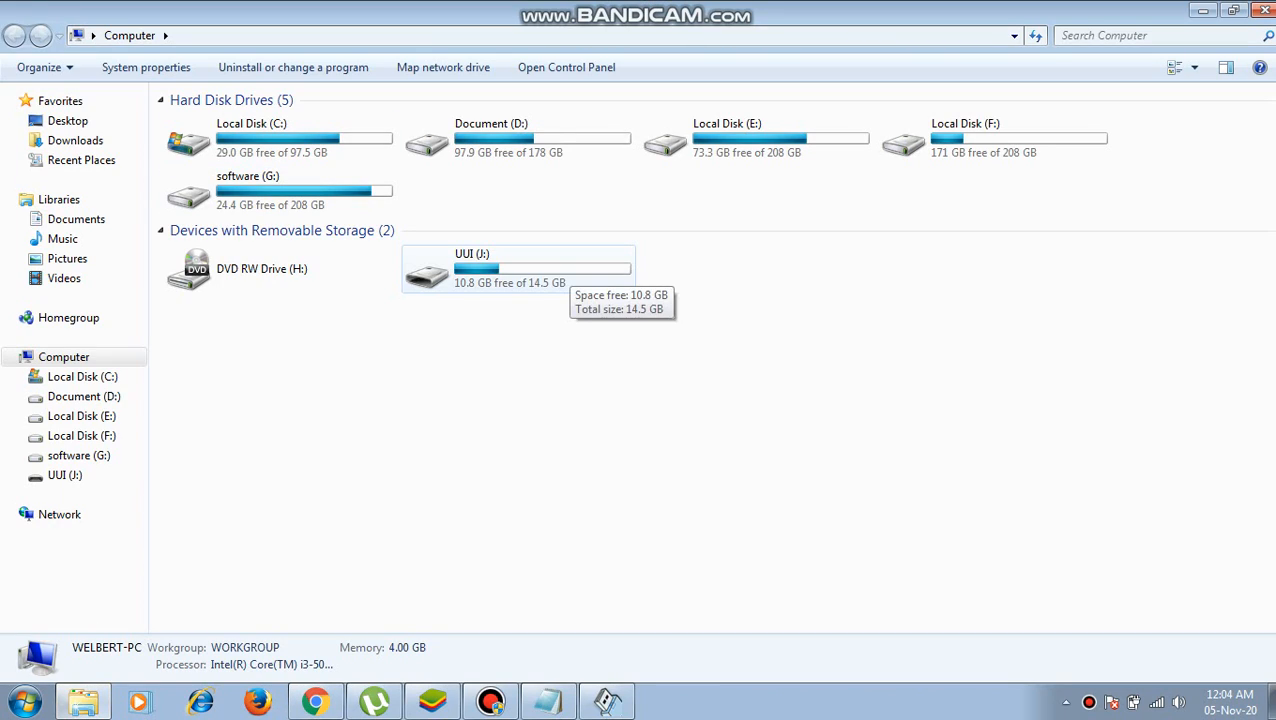
{"action": "left_click", "coordinate": [607, 700]}
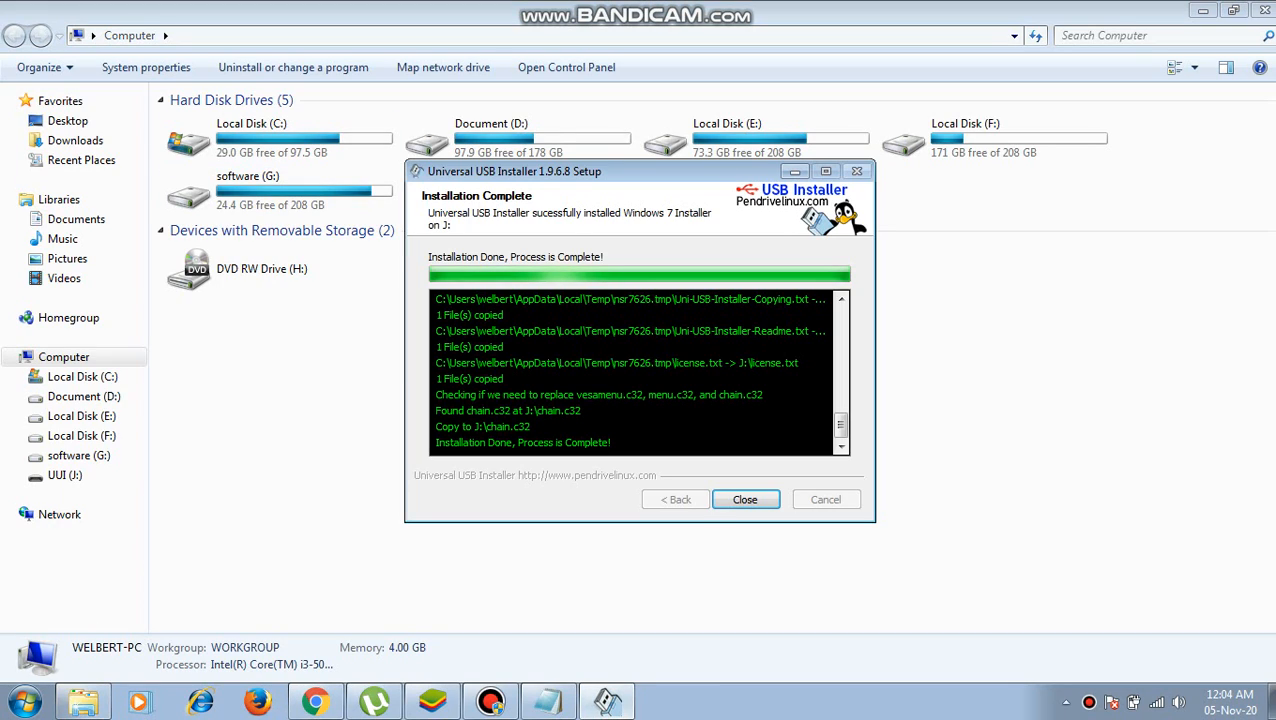
{"action": "key", "text": "Return"}
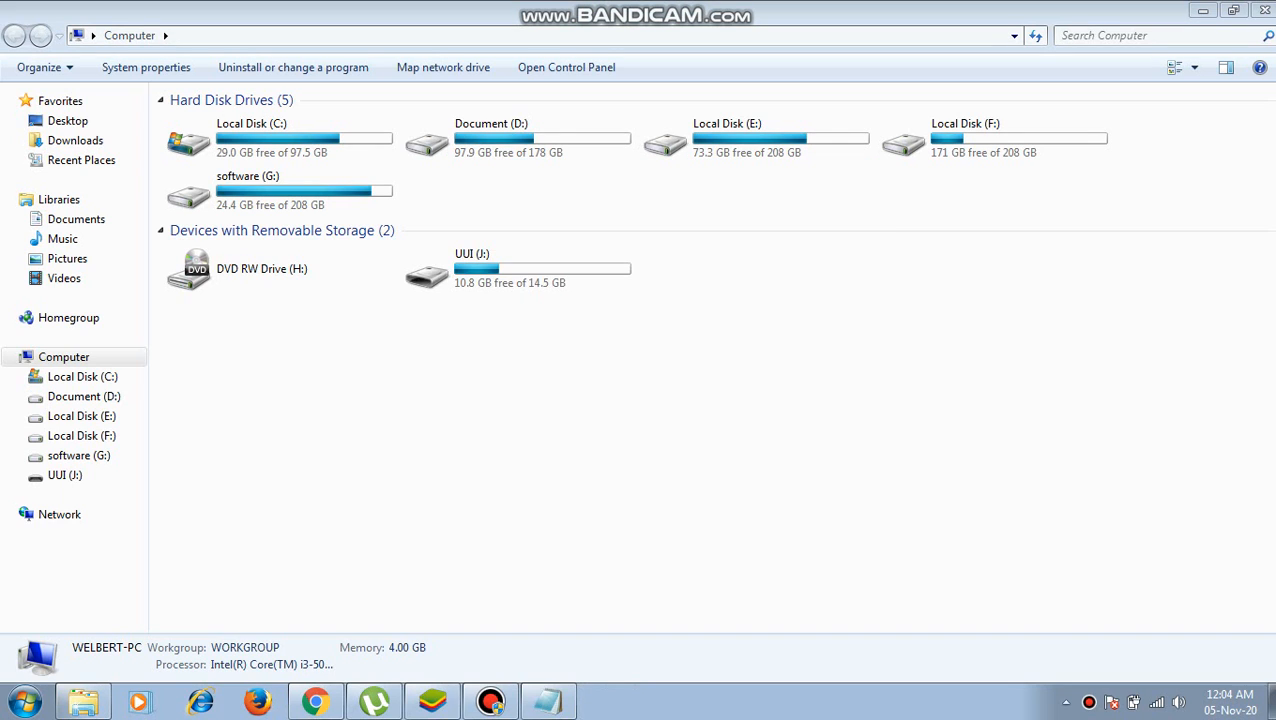
- Examine the files on the removable drive UUI (J:) and go back to the computer's drive overview
{"action": "double_click", "coordinate": [470, 268]}
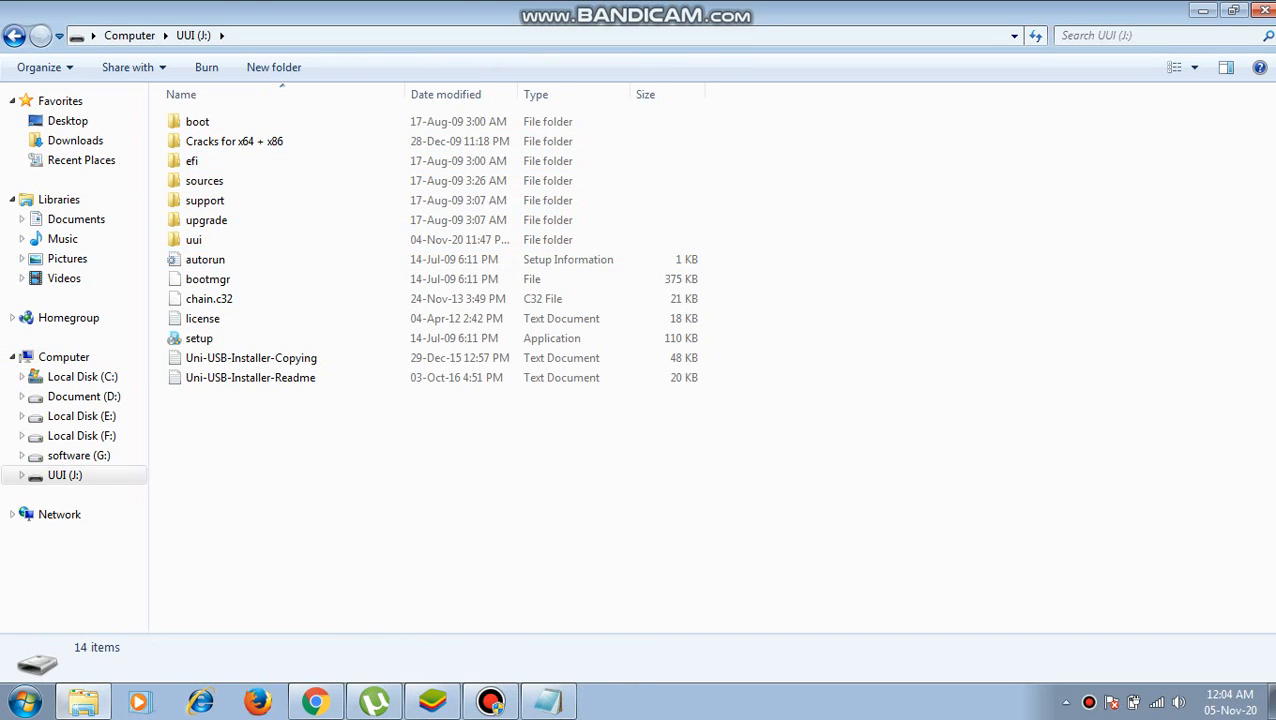
{"action": "left_click", "coordinate": [14, 36]}
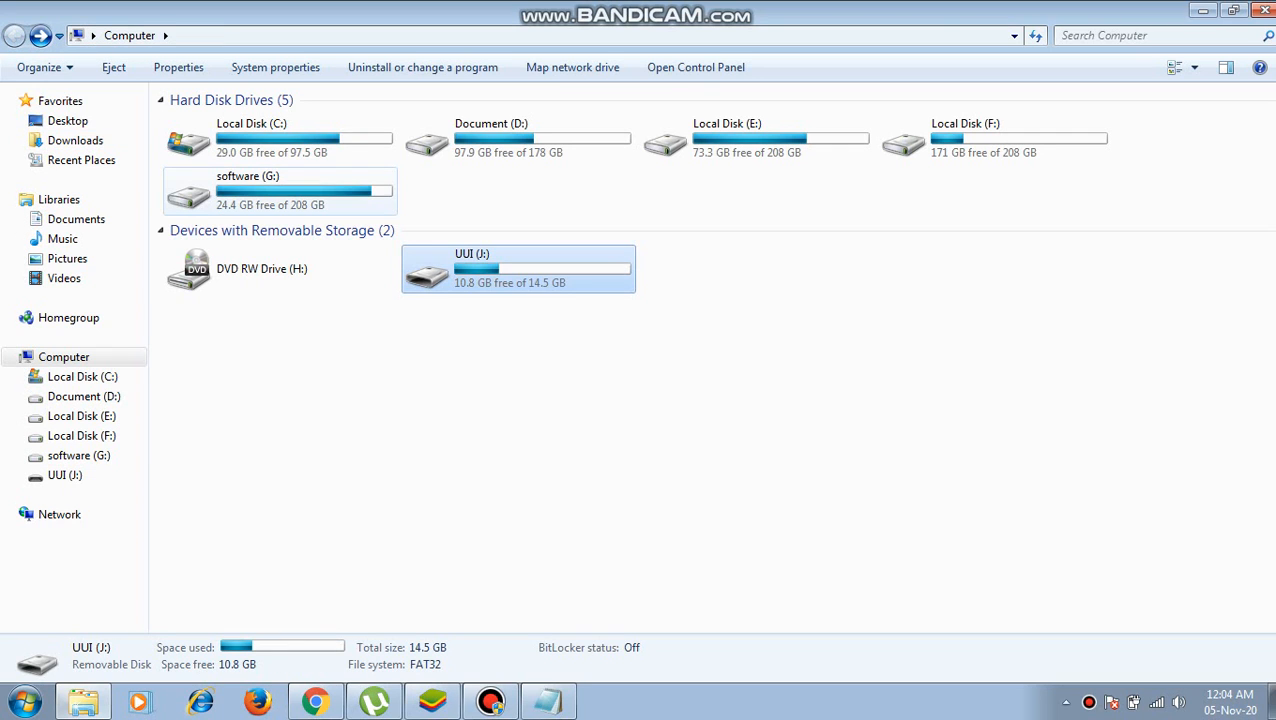